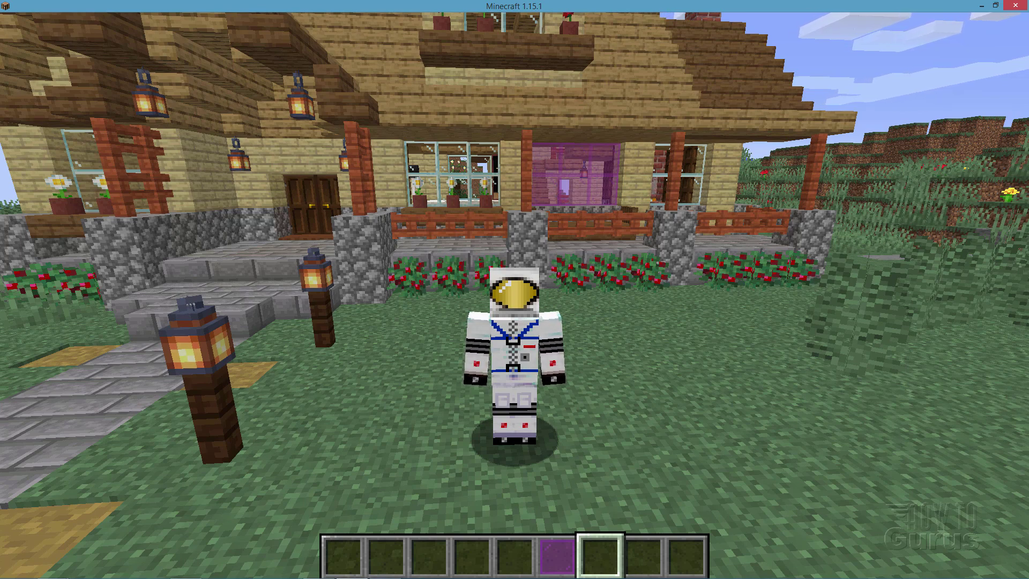
# Step: Save and quit the world to the title screen, then restore and reposition the game window
pyautogui.press('Escape')
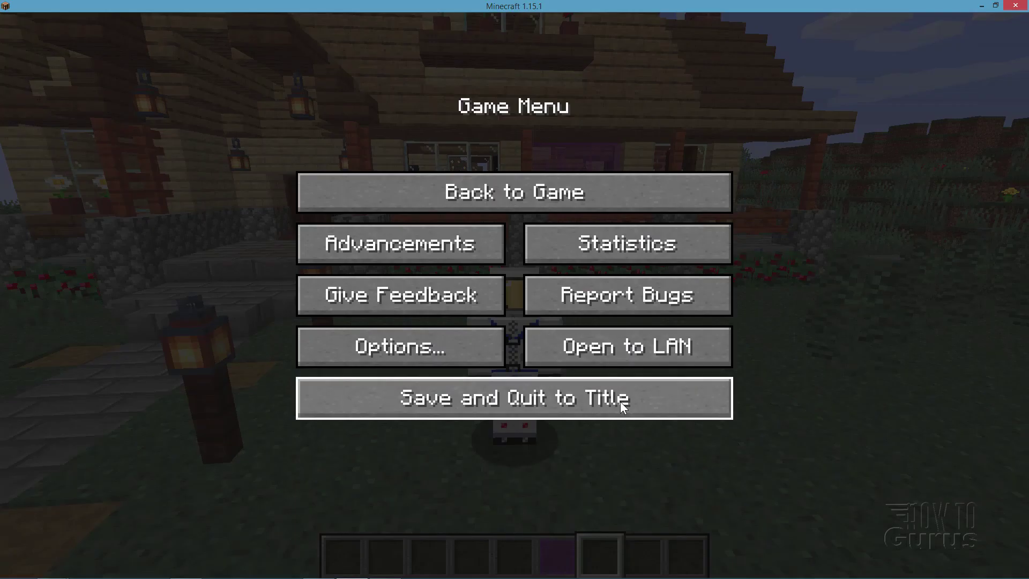
pyautogui.click(545, 396)
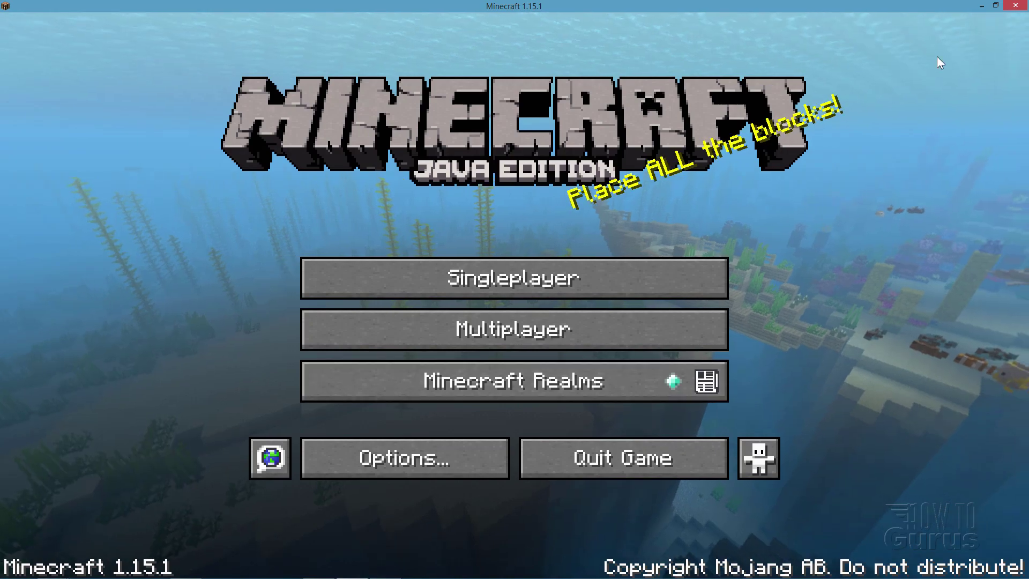
pyautogui.click(996, 8)
pyautogui.moveTo(640, 156); pyautogui.dragTo(650, 216)
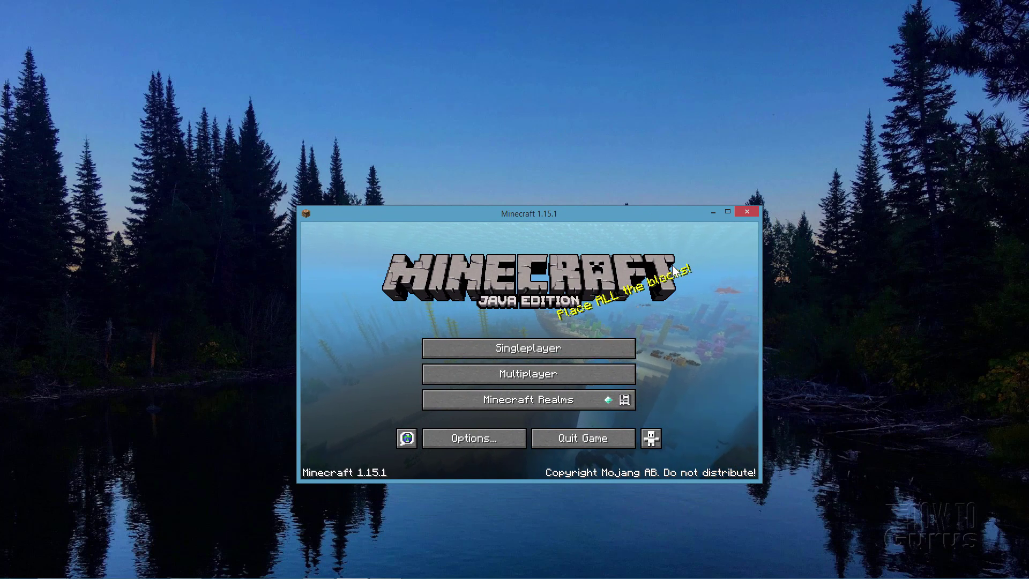
pyautogui.moveTo(509, 217); pyautogui.dragTo(500, 179)
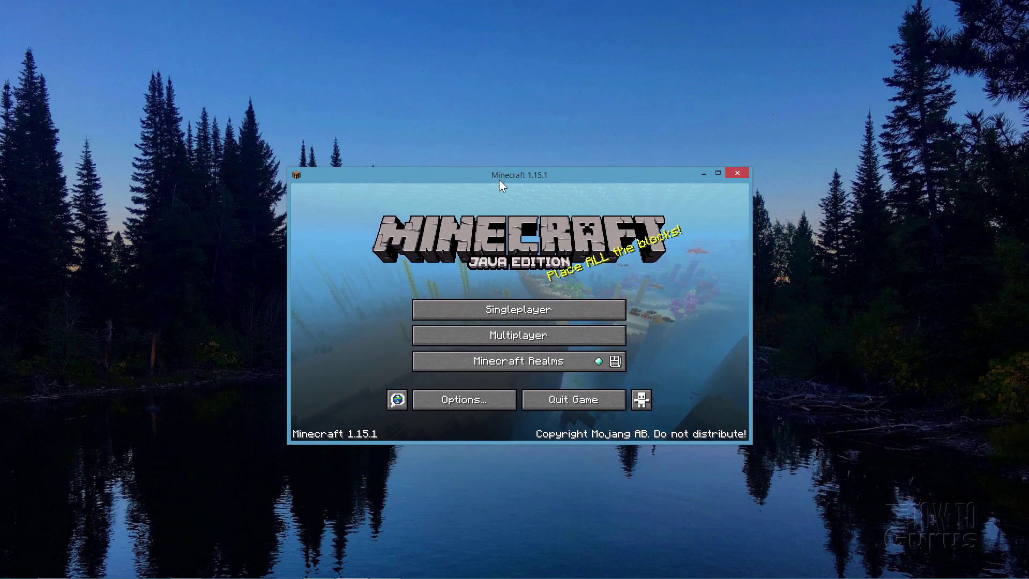
# Step: Open the resource packs folder in File Explorer from Options > Resource Packs
pyautogui.click(454, 403)
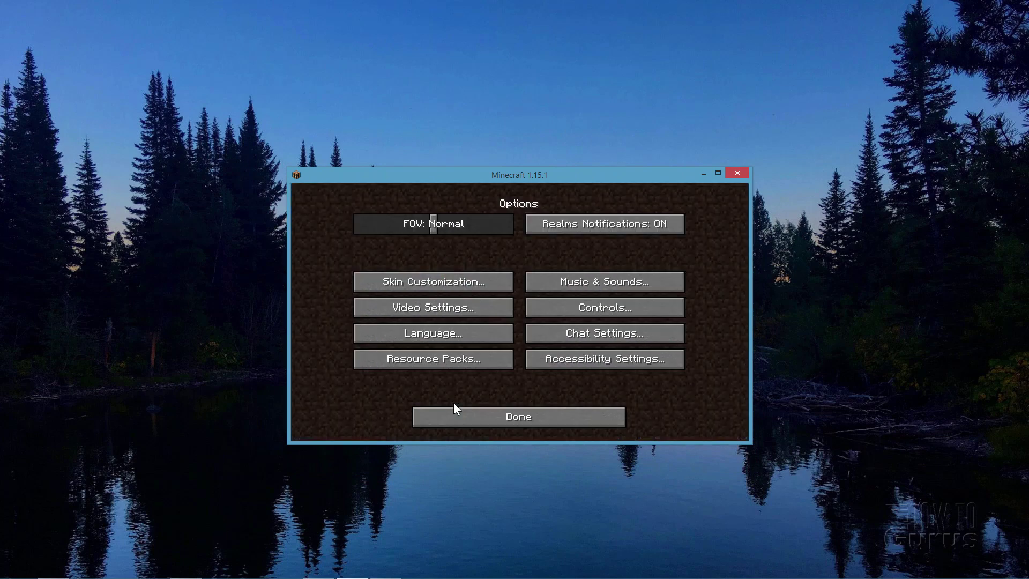
pyautogui.click(426, 364)
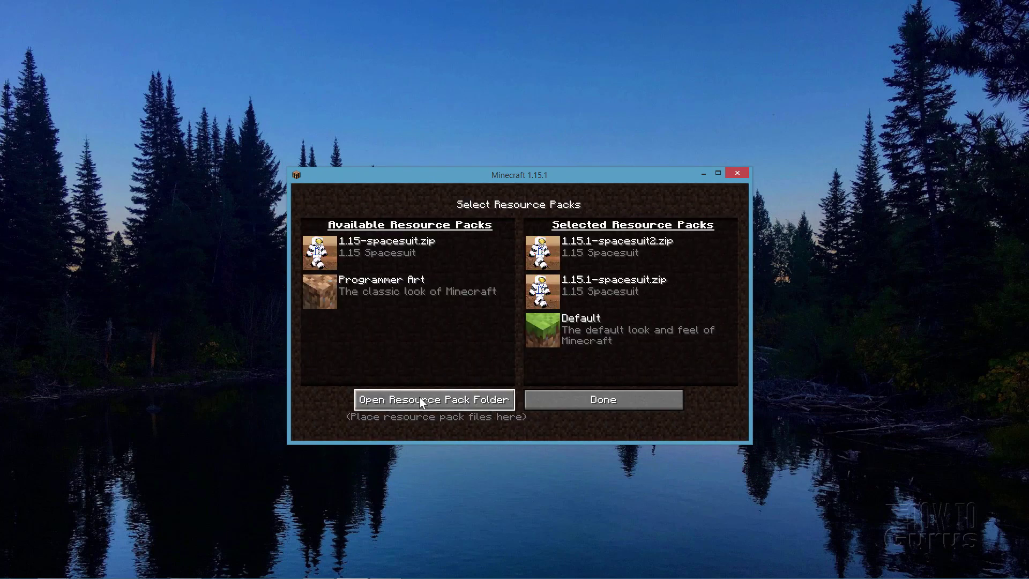
pyautogui.click(440, 399)
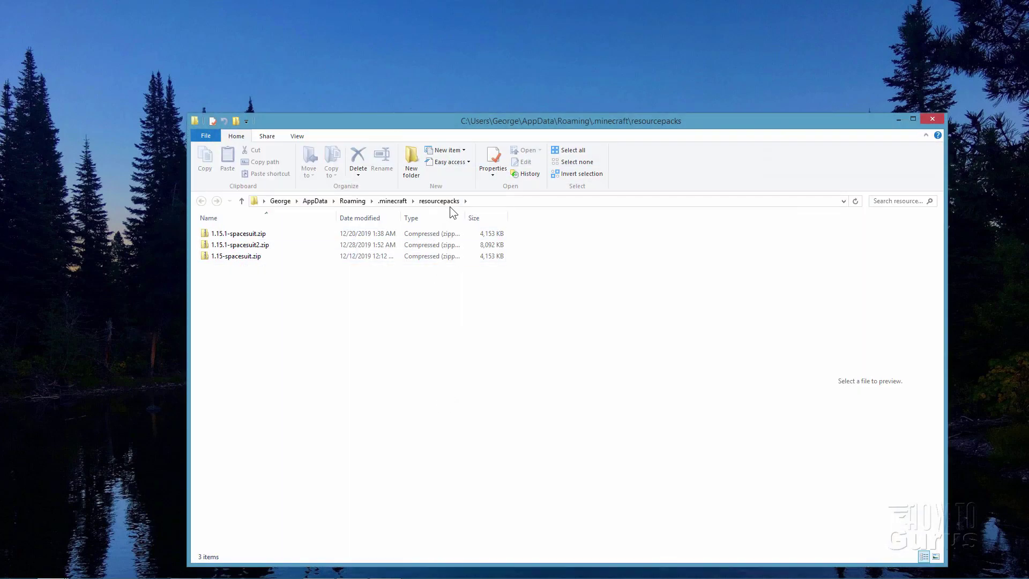
# Step: Go up to .minecraft, then enter %appdata% in the address bar and select .minecraft there
pyautogui.click(397, 200)
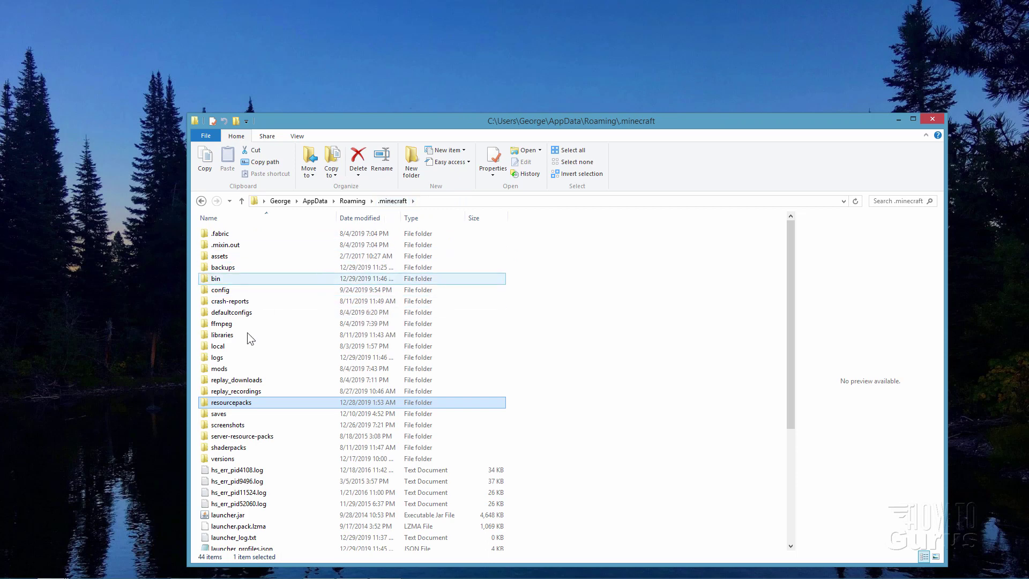
pyautogui.click(209, 459)
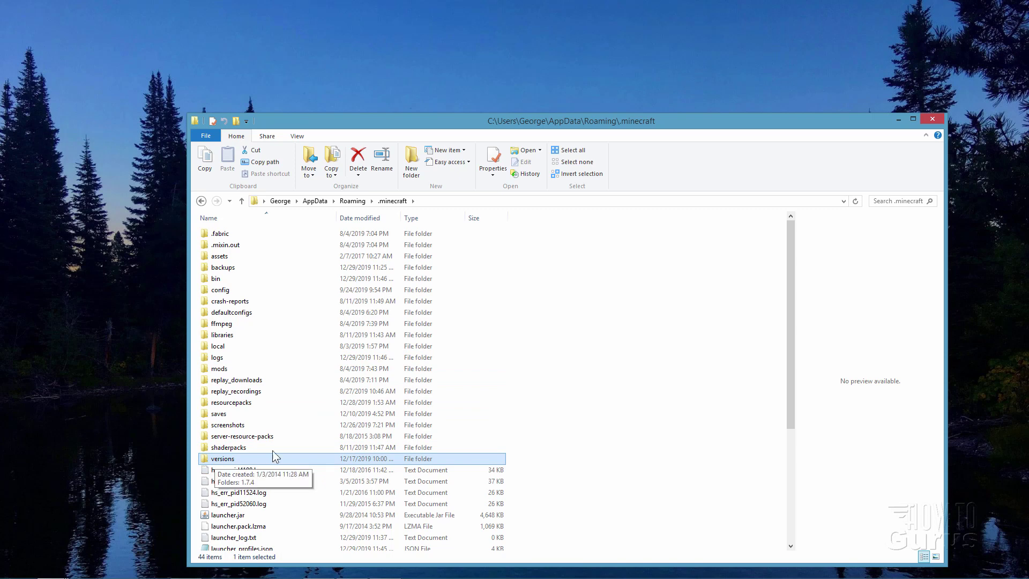
pyautogui.click(432, 201)
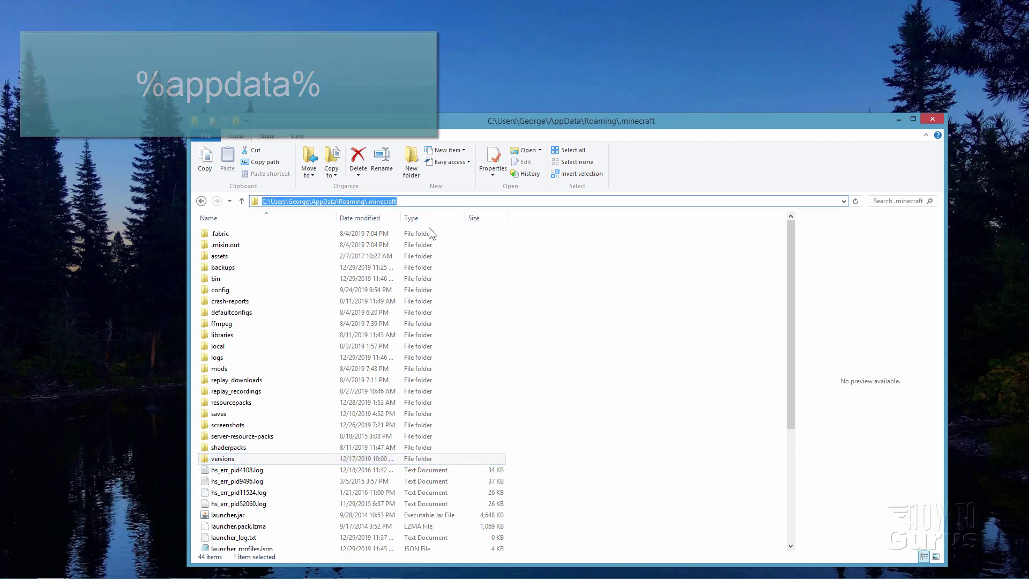
pyautogui.click(348, 201)
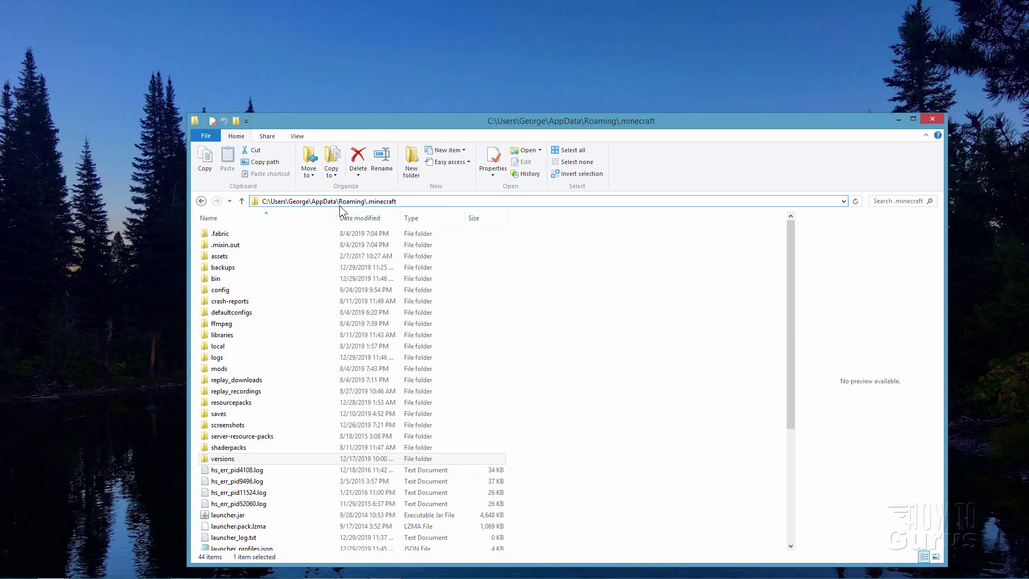
pyautogui.moveTo(337, 205); pyautogui.dragTo(311, 202)
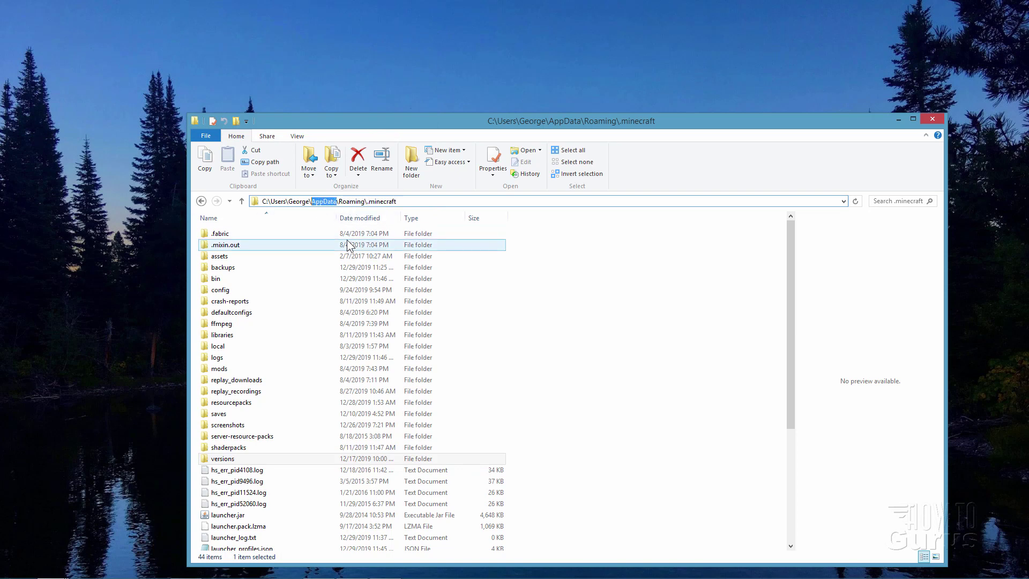
pyautogui.click(417, 201)
pyautogui.moveTo(535, 120)
pyautogui.mouseDown()
pyautogui.moveTo(480, 111)
pyautogui.moveTo(522, 123)
pyautogui.mouseUp()
pyautogui.moveTo(408, 202); pyautogui.dragTo(212, 207)
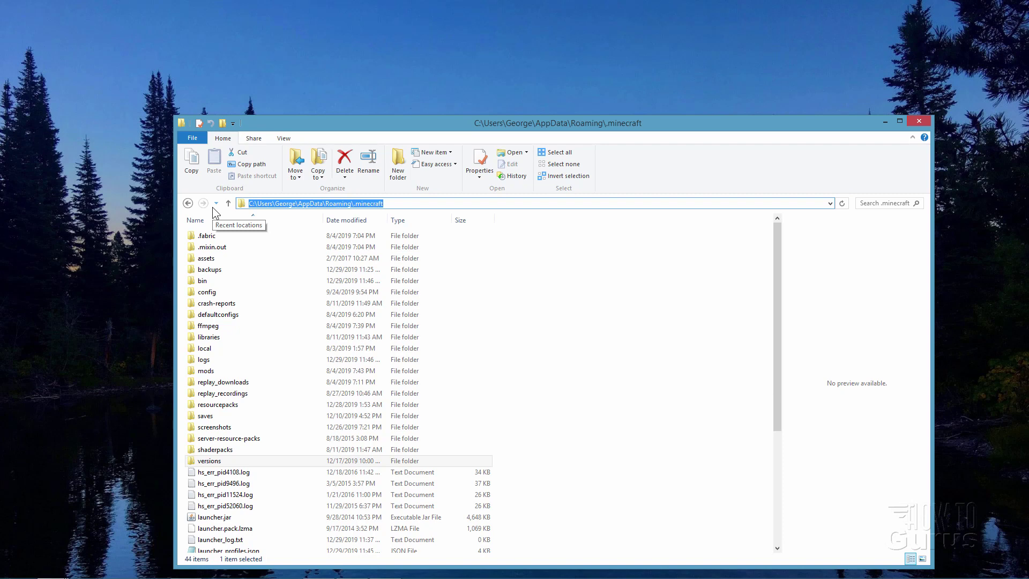
pyautogui.write('%appdata')
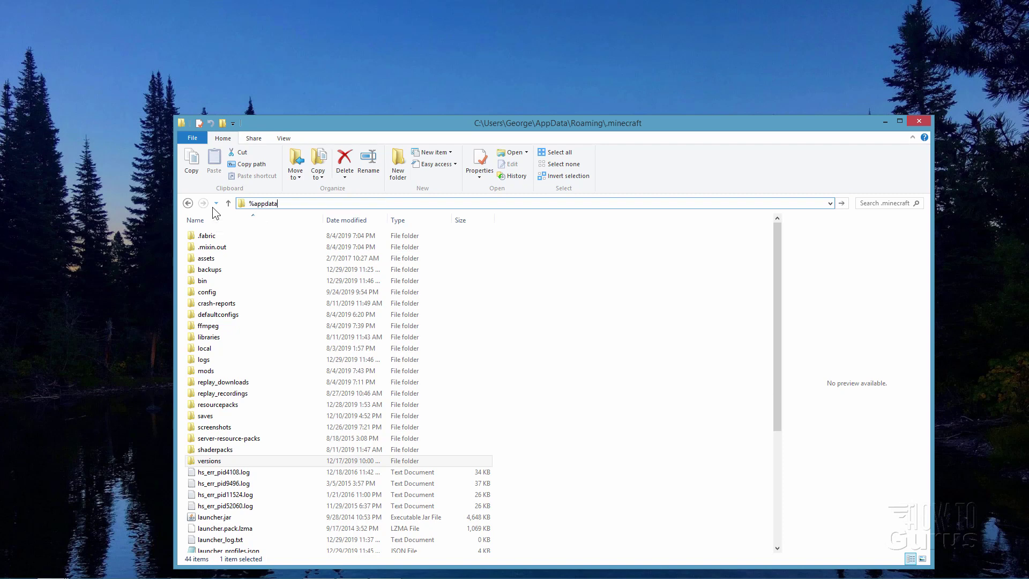
pyautogui.write('%')
pyautogui.press('Return')
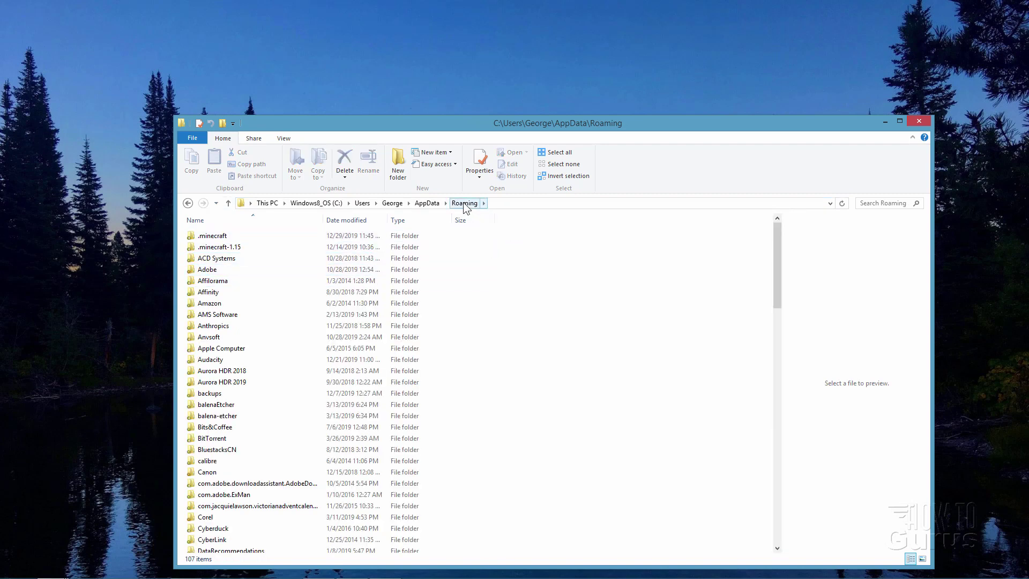
pyautogui.click(234, 237)
# Step: Open .minecraft > versions > 1.15.1 to reach 1.15.1.jar and 1.15.1.json
pyautogui.doubleClick(213, 239)
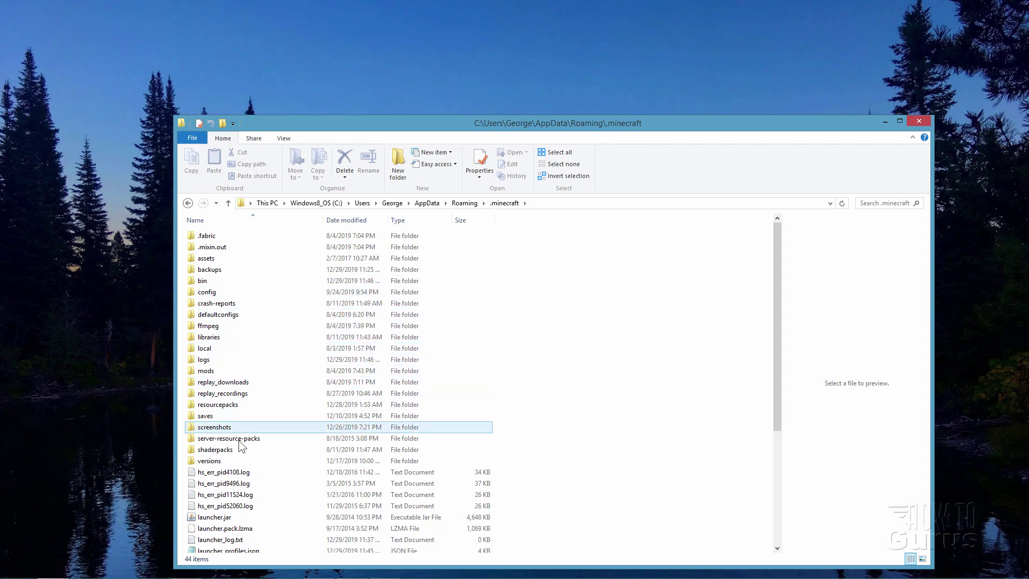
pyautogui.click(217, 461)
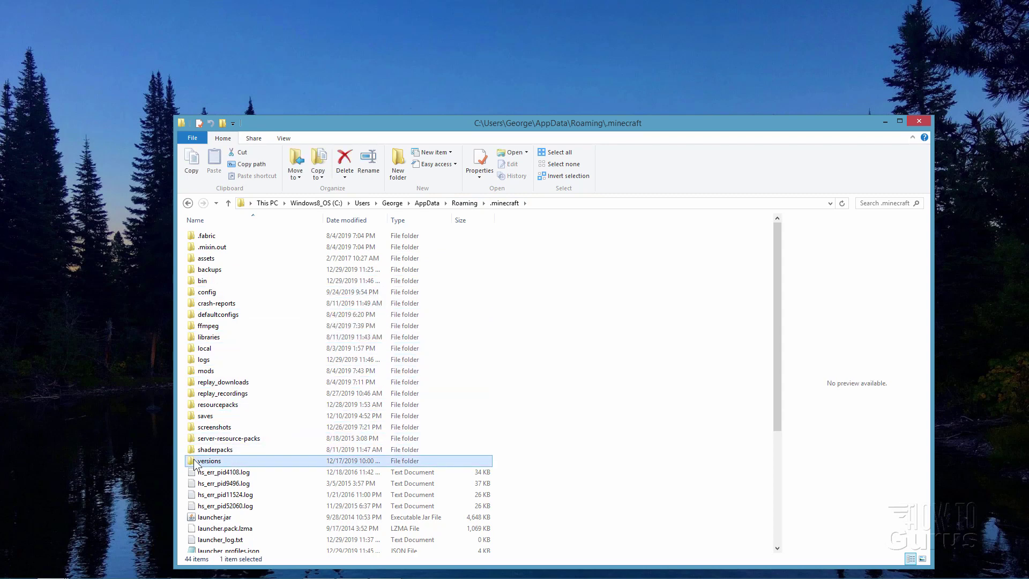
pyautogui.doubleClick(194, 461)
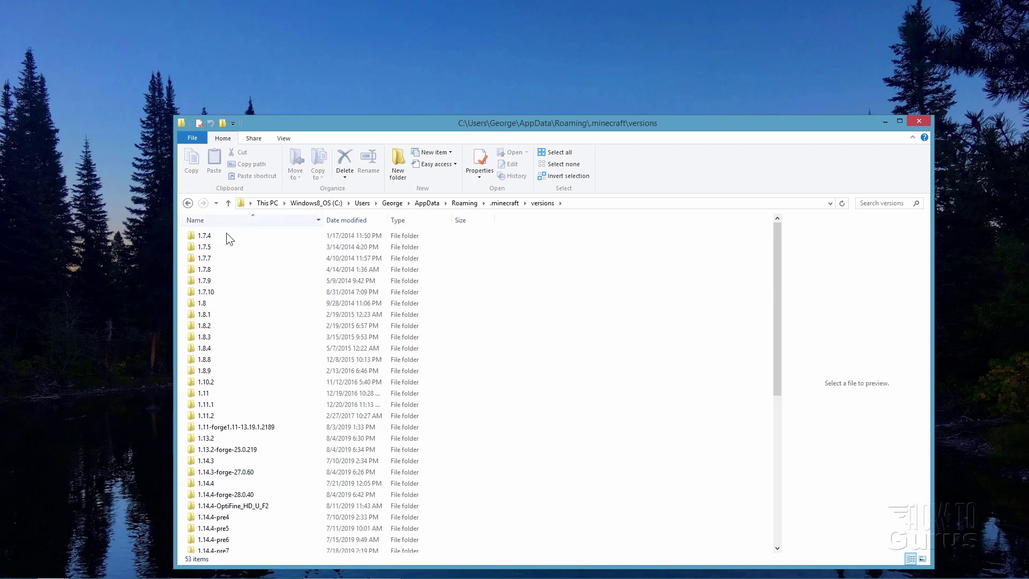
pyautogui.scroll(-5, 249, 305)
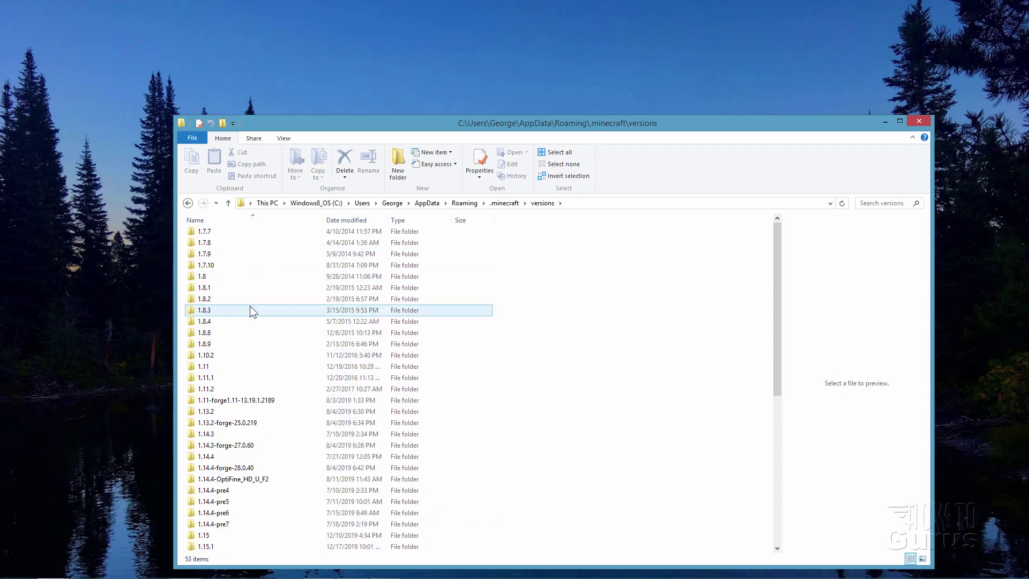
pyautogui.scroll(-1, 256, 302)
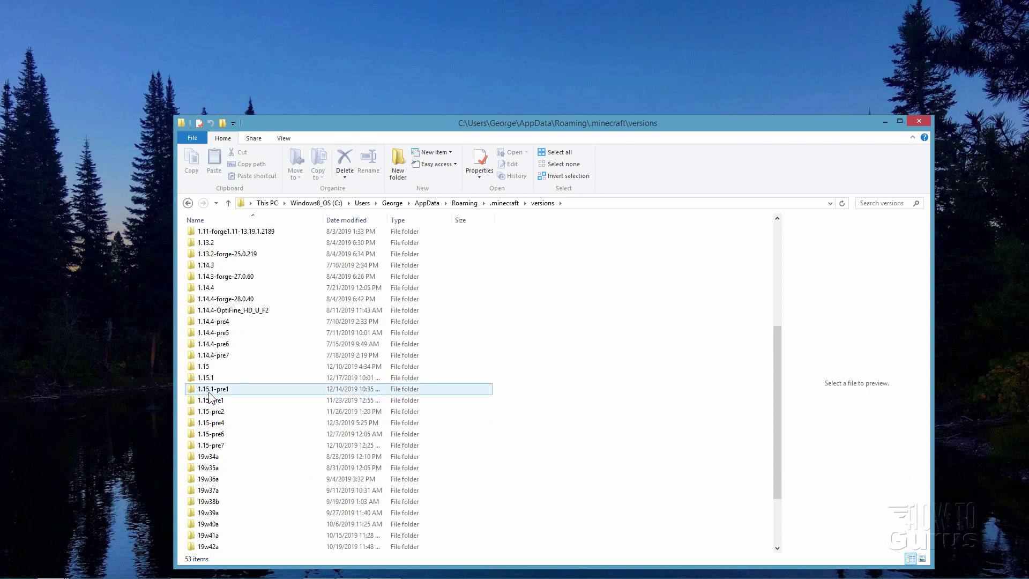
pyautogui.click(205, 379)
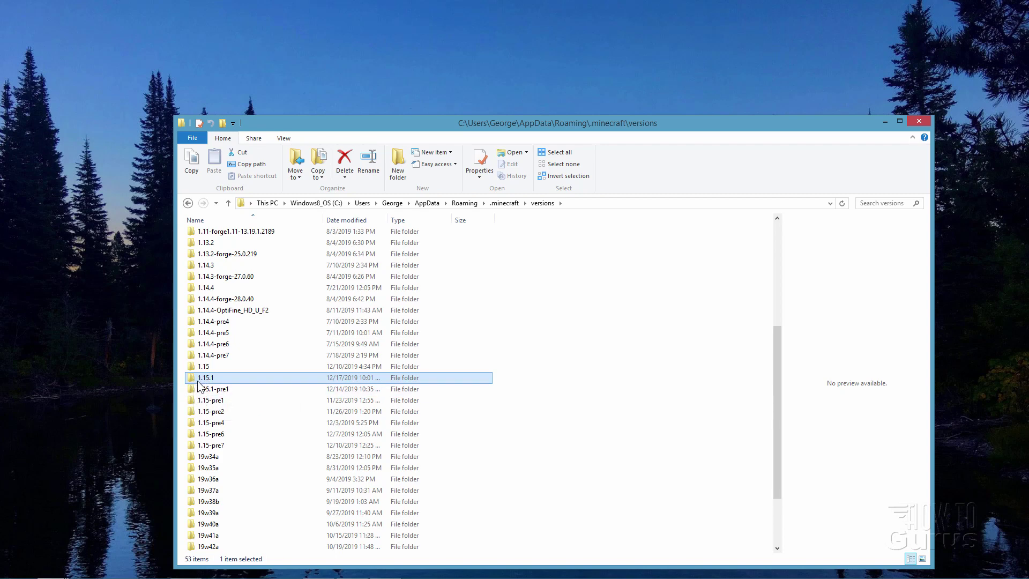
pyautogui.doubleClick(195, 378)
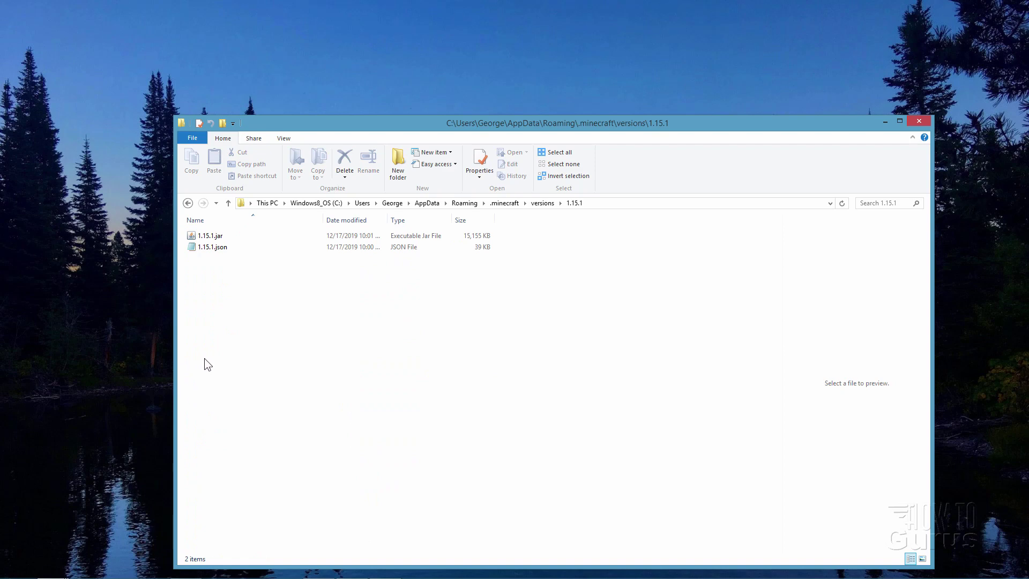
# Step: Turn on file name extensions so 1.15.1.jar shows as an Executable Jar File
pyautogui.click(219, 236)
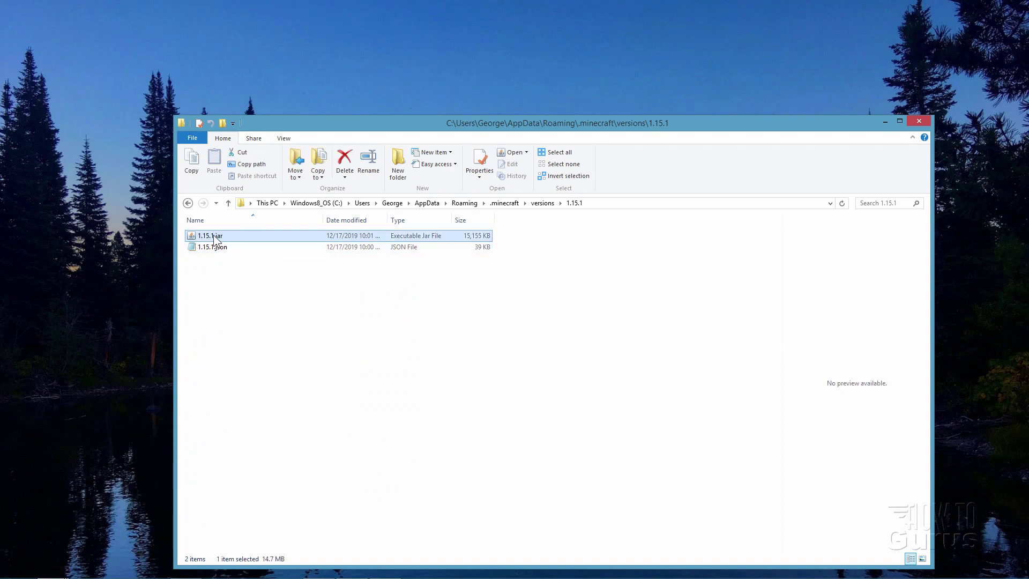
pyautogui.click(208, 295)
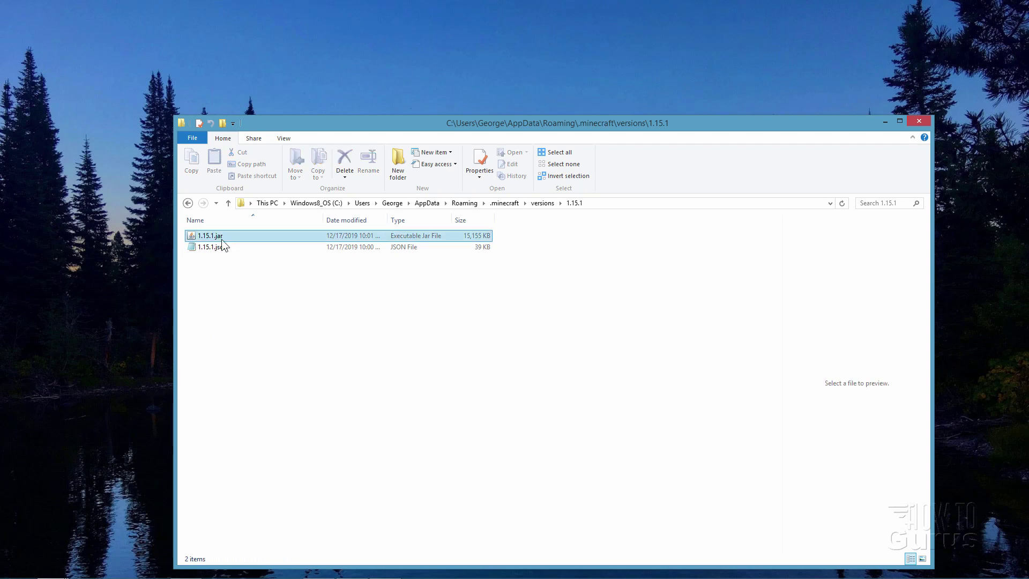
pyautogui.click(284, 139)
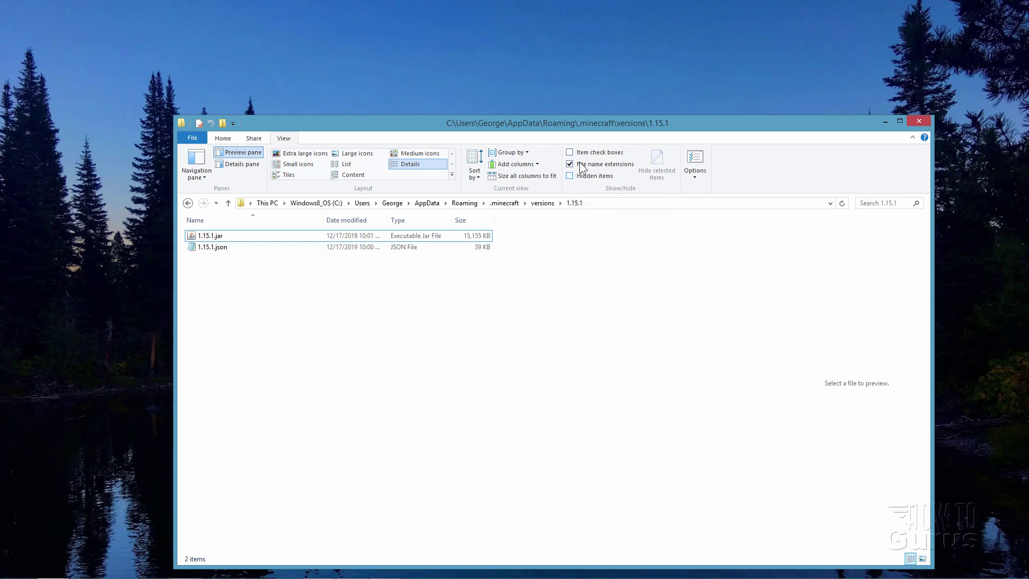
pyautogui.click(237, 235)
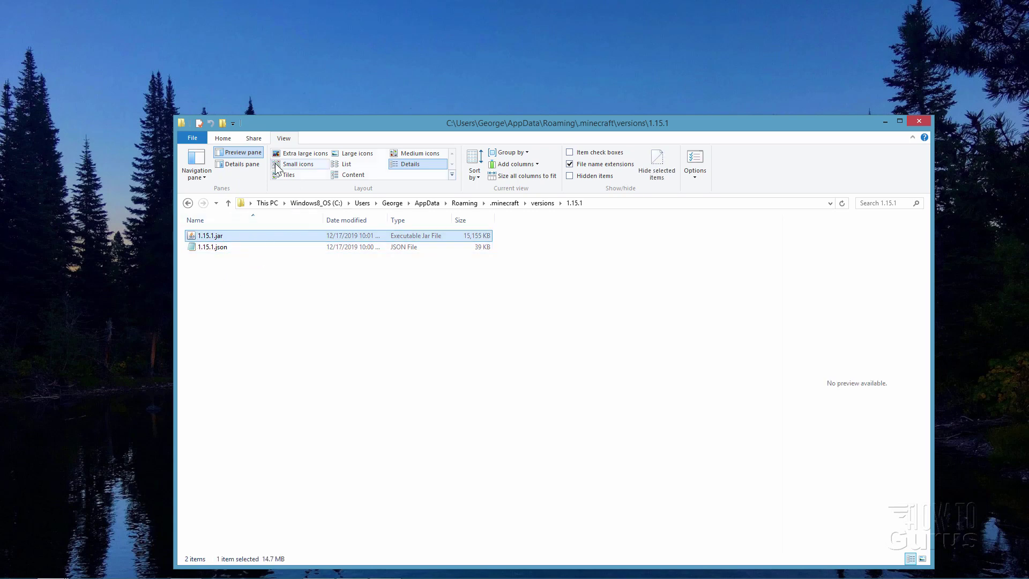
pyautogui.click(223, 140)
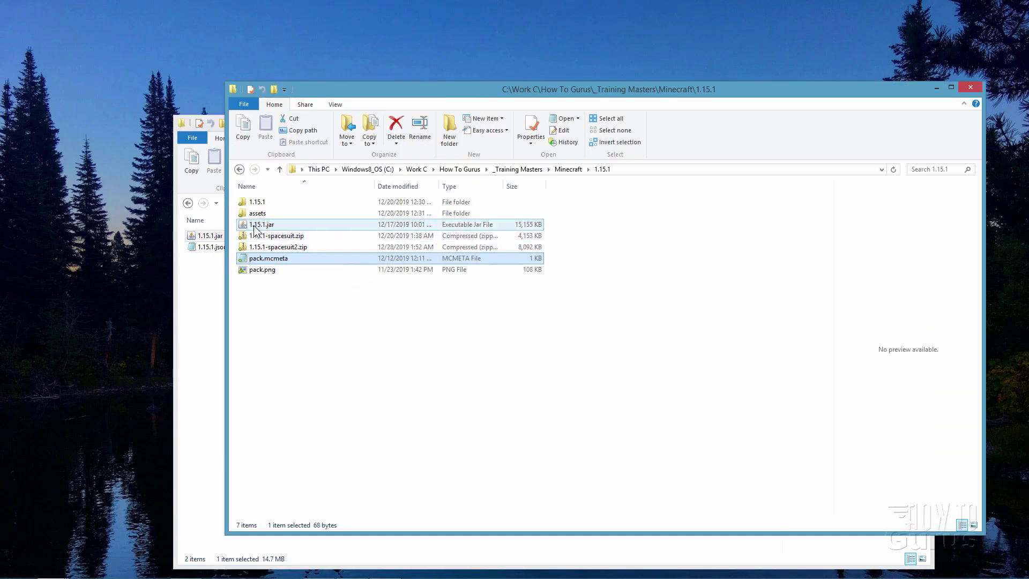
pyautogui.click(260, 225)
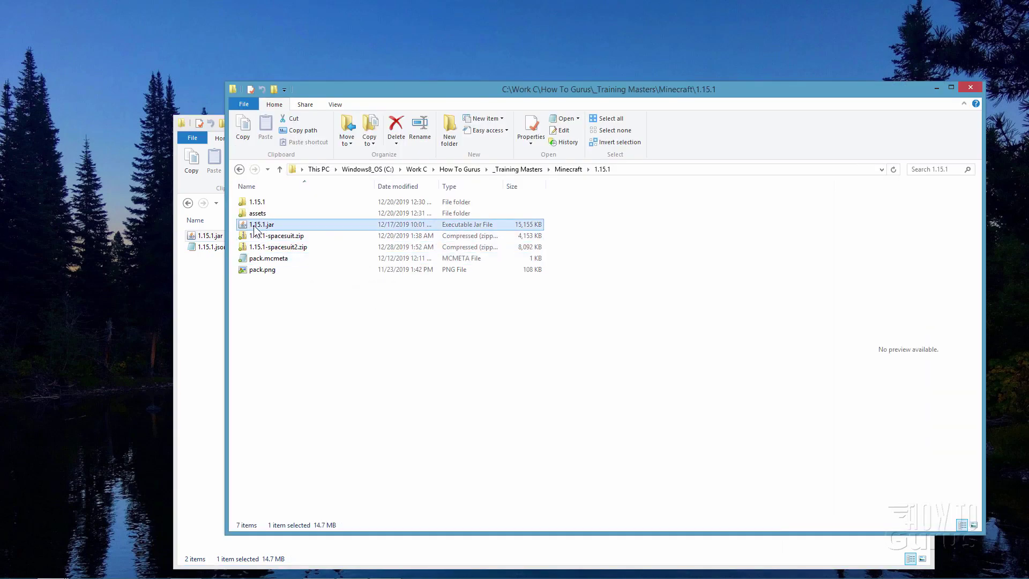
pyautogui.moveTo(348, 94); pyautogui.dragTo(435, 99)
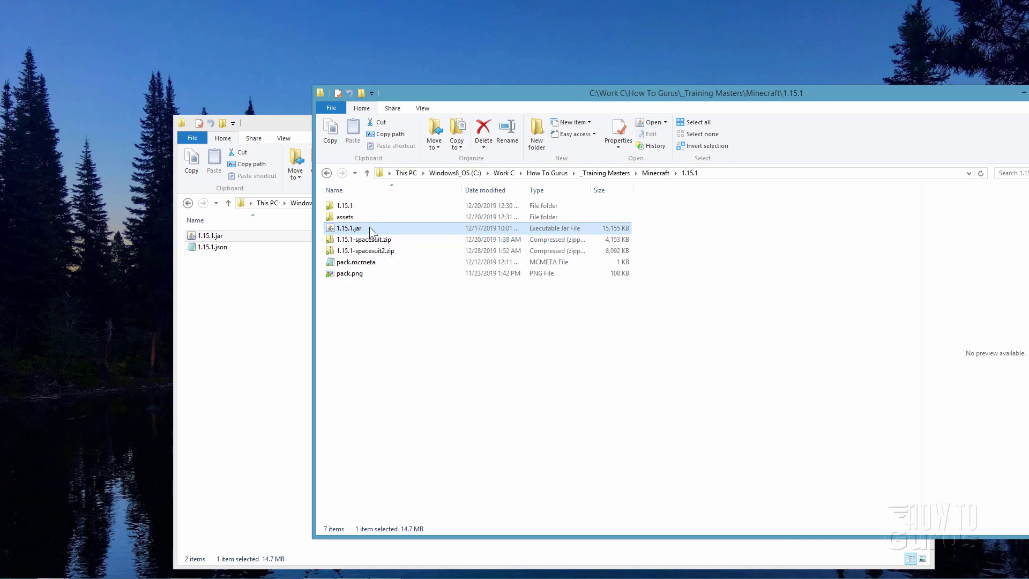
pyautogui.rightClick(330, 229)
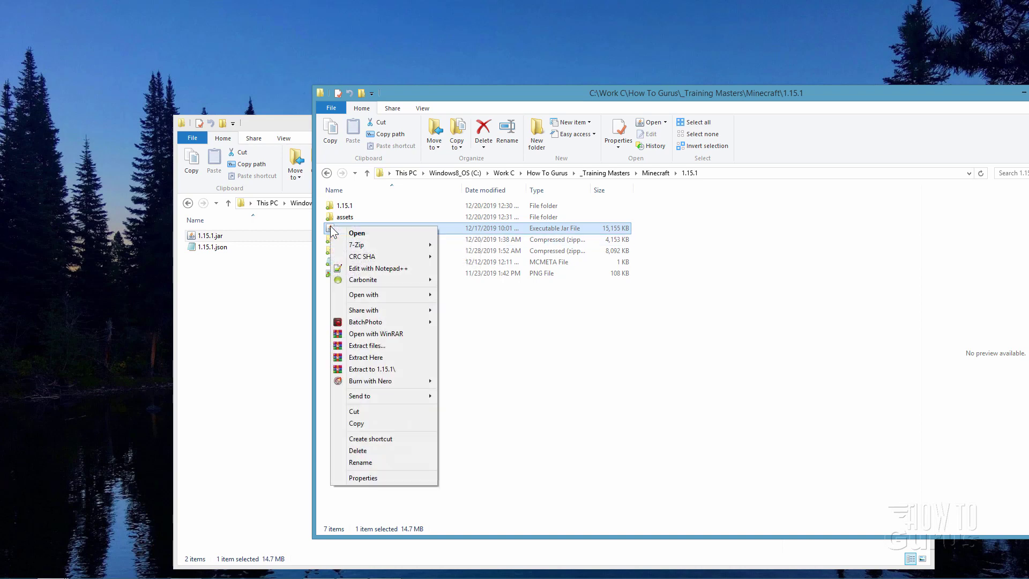
pyautogui.moveTo(367, 248)
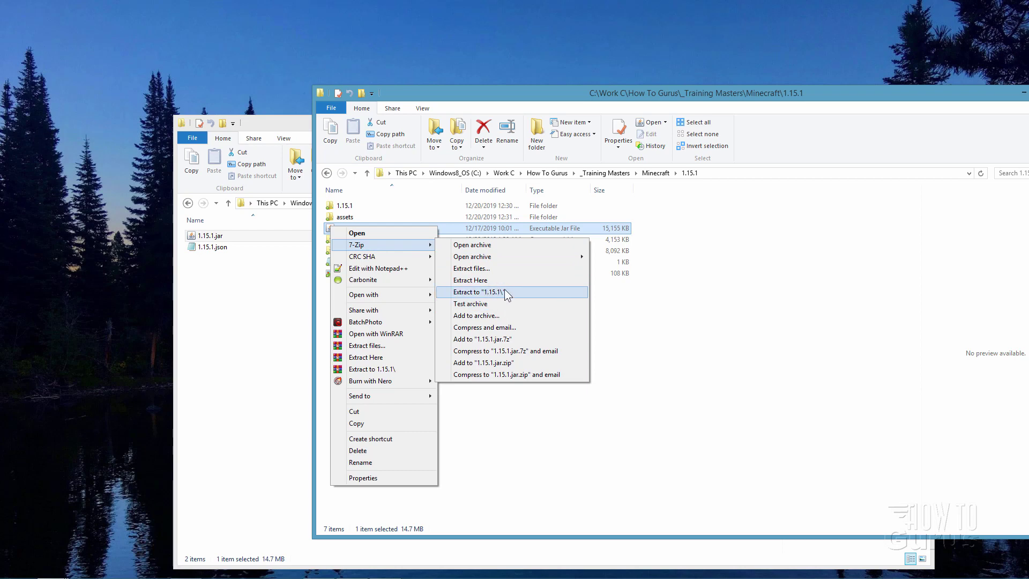
pyautogui.click(516, 397)
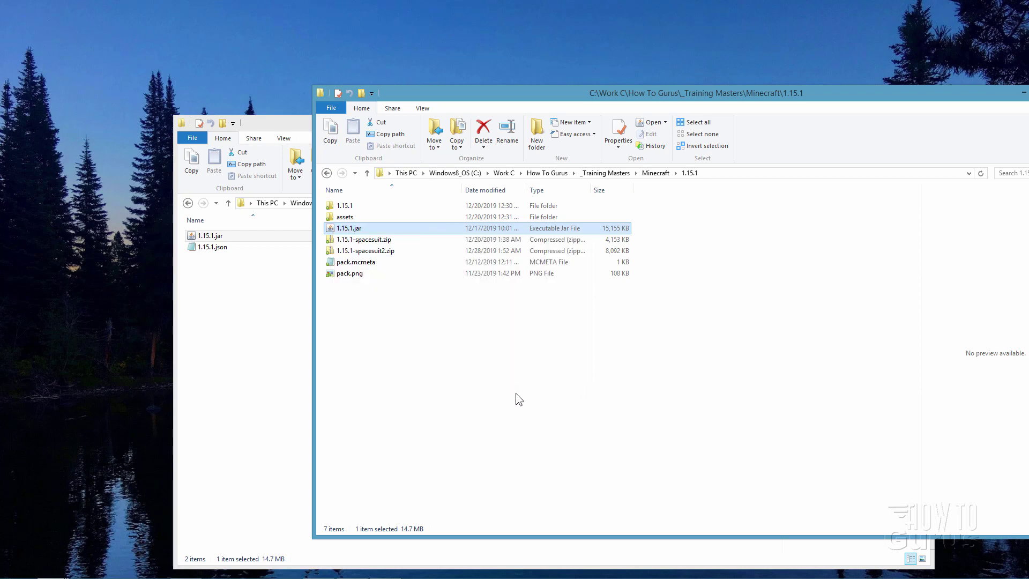
pyautogui.click(515, 392)
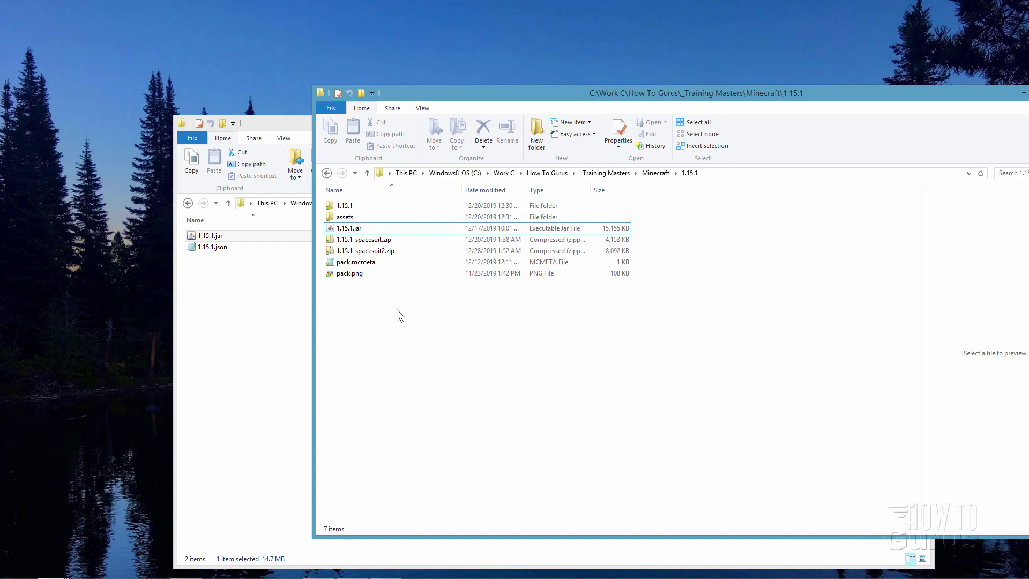
# Step: Extract 1.15.1.jar into a 1.15.1 folder
pyautogui.click(335, 231)
pyautogui.rightClick(333, 233)
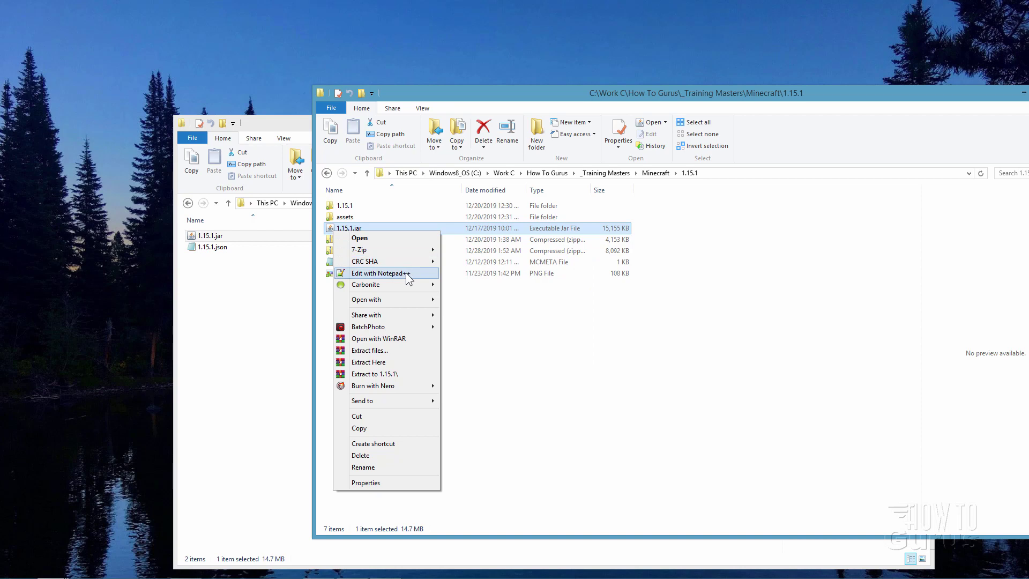
pyautogui.moveTo(409, 250)
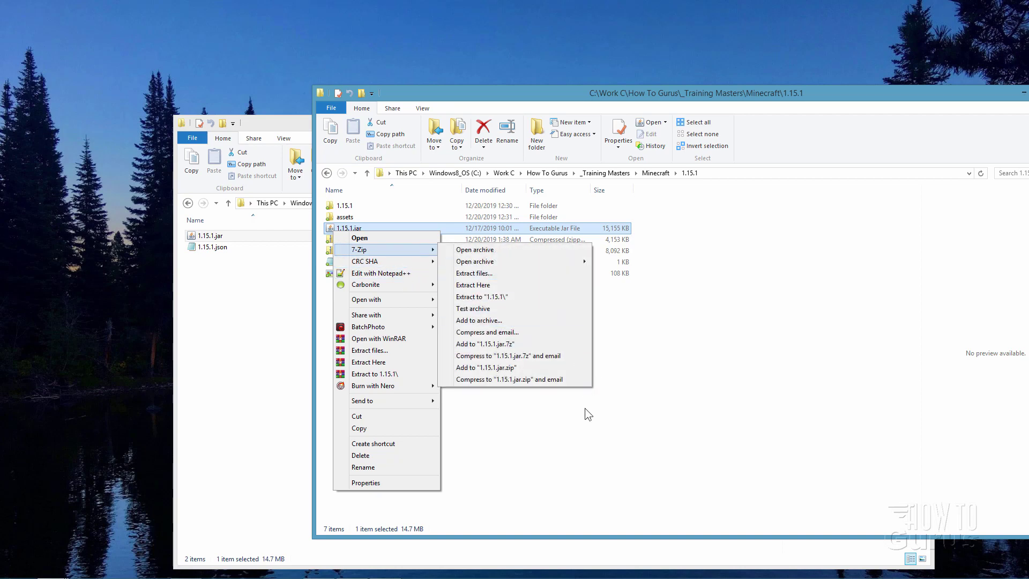
pyautogui.click(619, 389)
pyautogui.rightClick(349, 230)
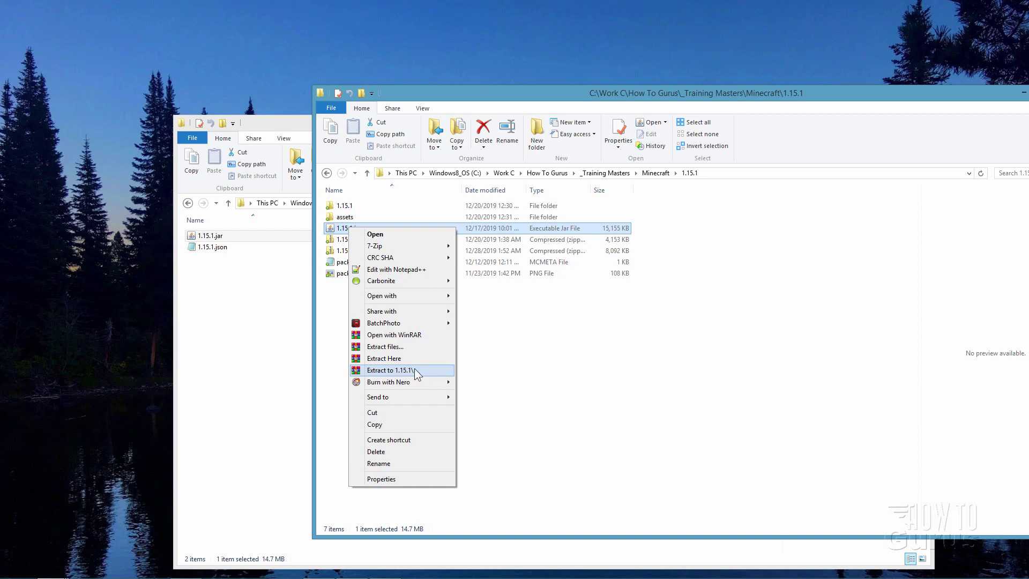
pyautogui.click(457, 377)
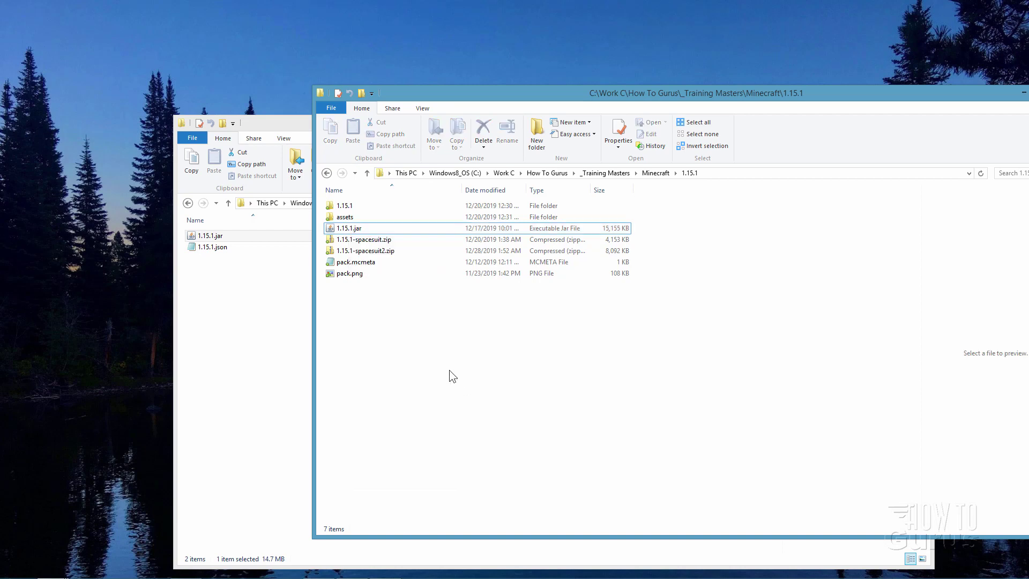
# Step: Open the extracted 1.15.1 folder and select its assets folder
pyautogui.click(341, 206)
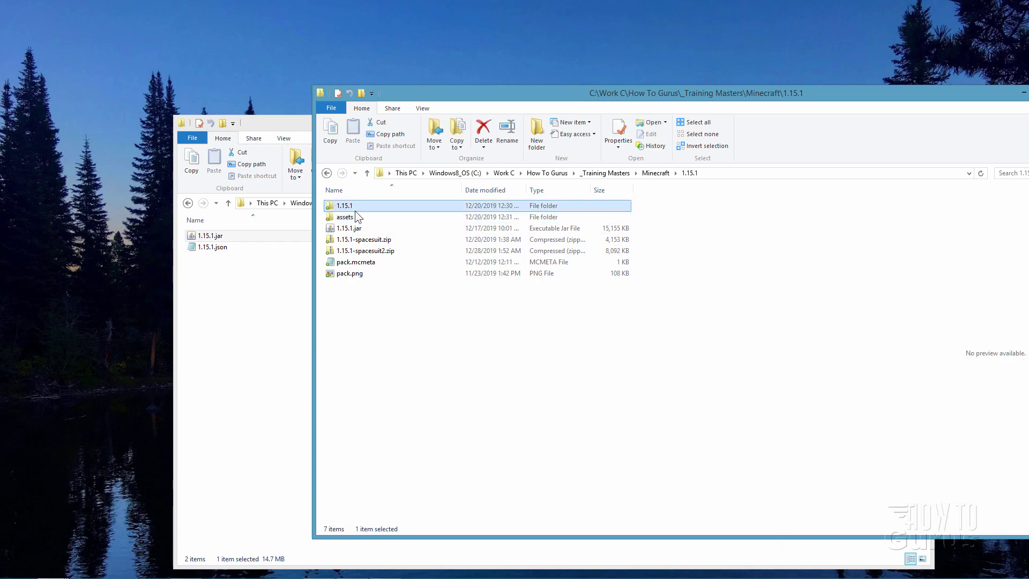
pyautogui.doubleClick(341, 207)
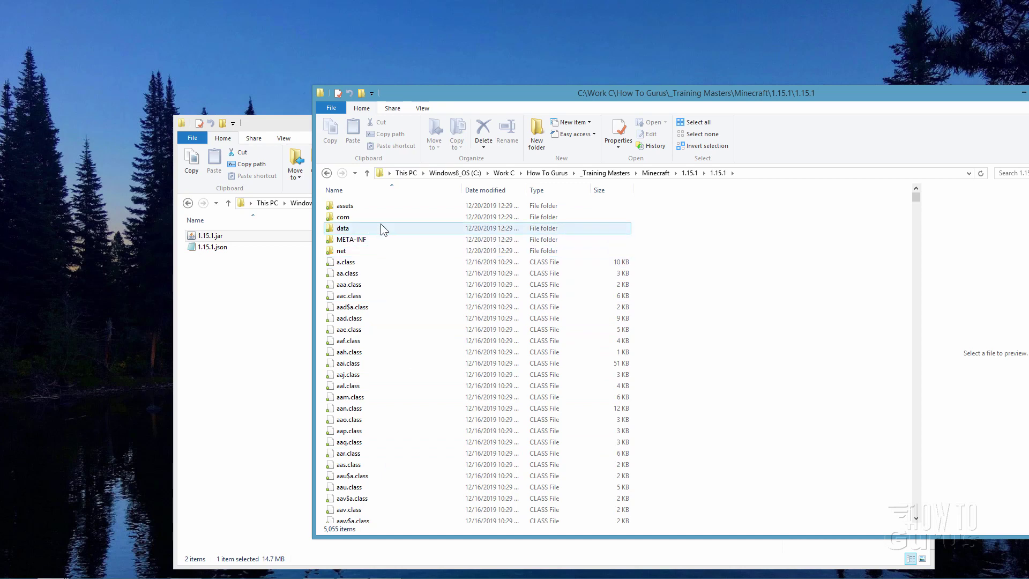
pyautogui.click(345, 208)
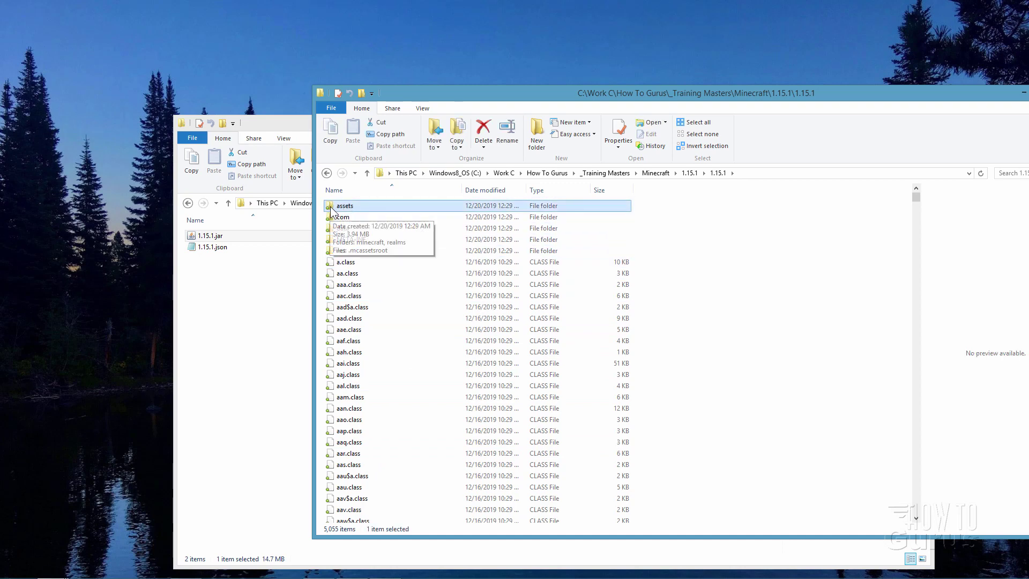
# Step: Copy the game's assets folder and paste it into the working Minecraft\1.15.1 pack folder
pyautogui.rightClick(330, 207)
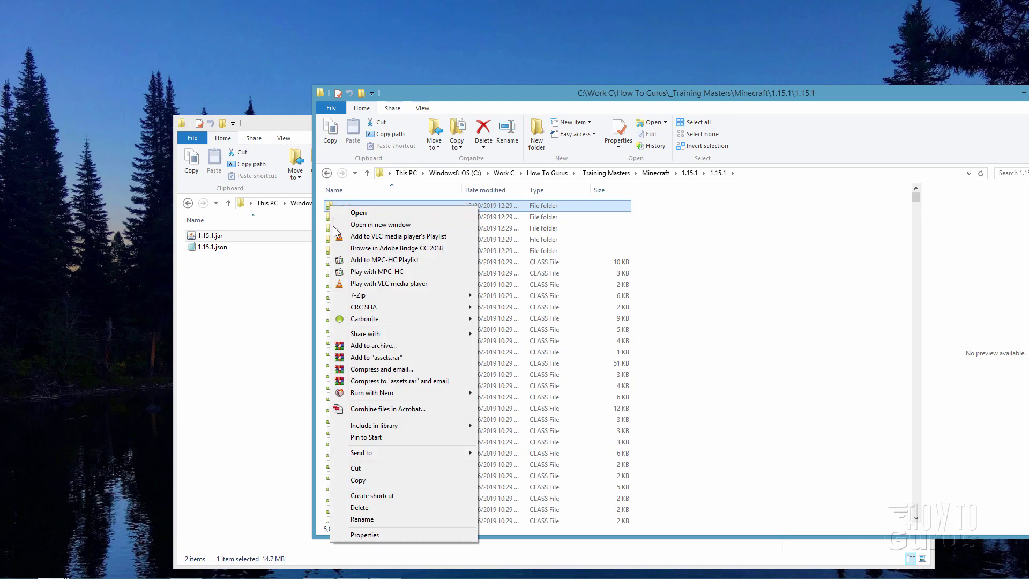
pyautogui.click(357, 480)
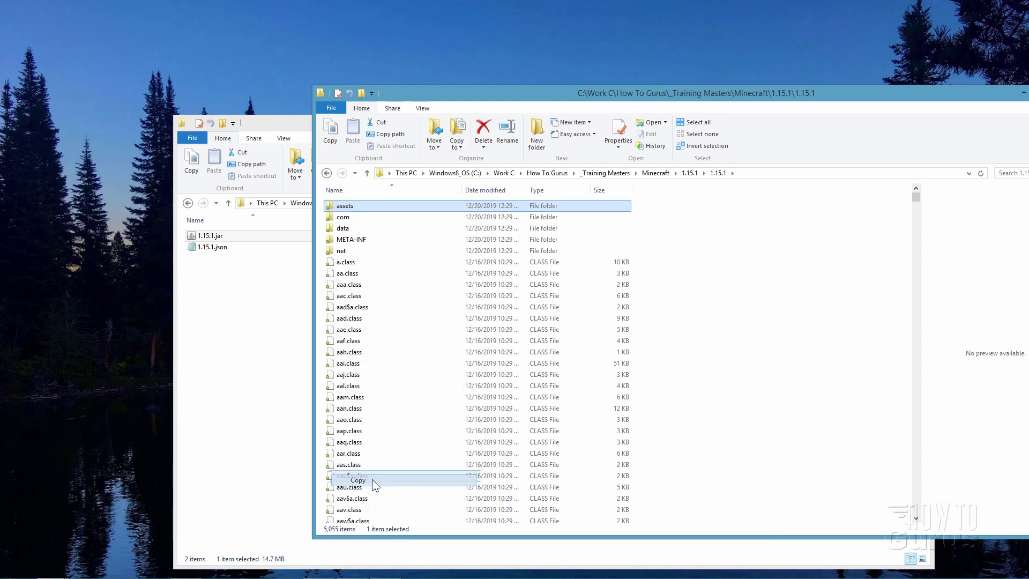
pyautogui.click(688, 173)
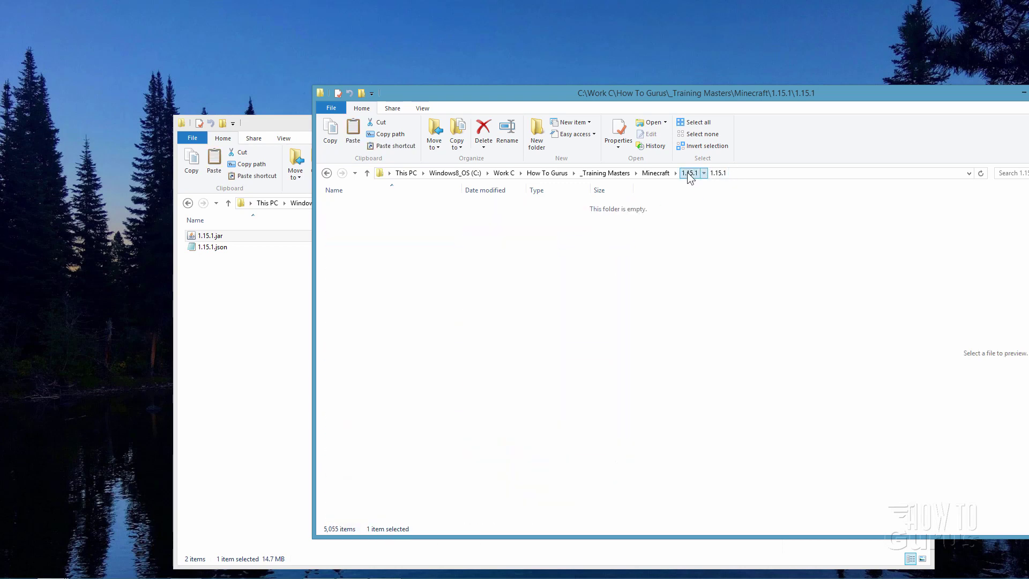
pyautogui.click(355, 335)
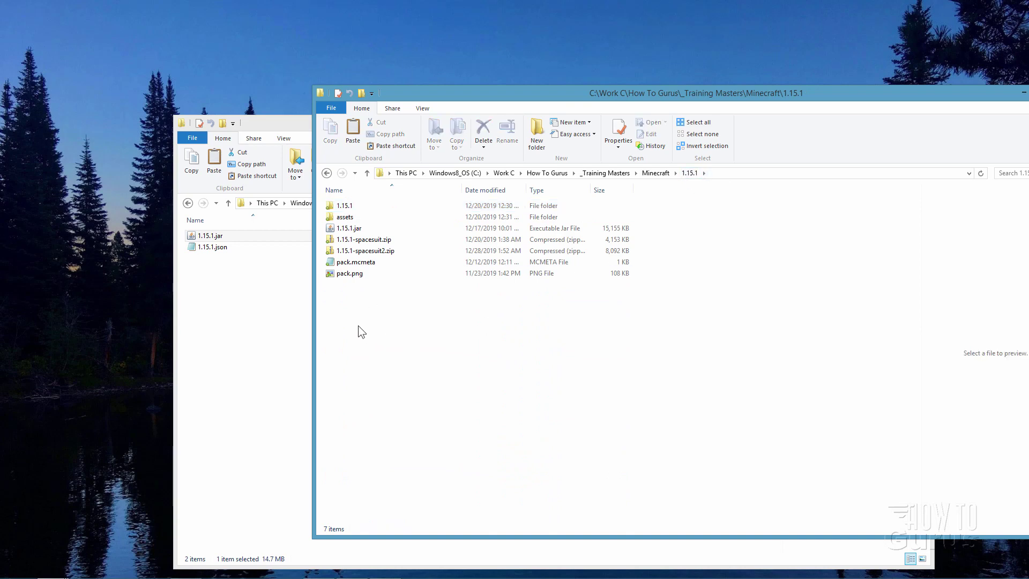
pyautogui.rightClick(358, 326)
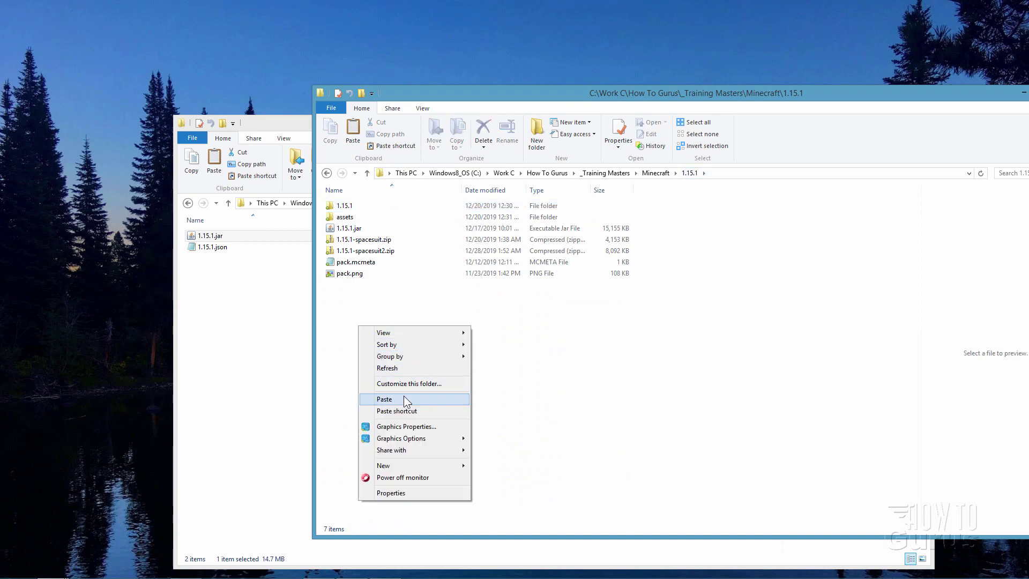
pyautogui.click(496, 317)
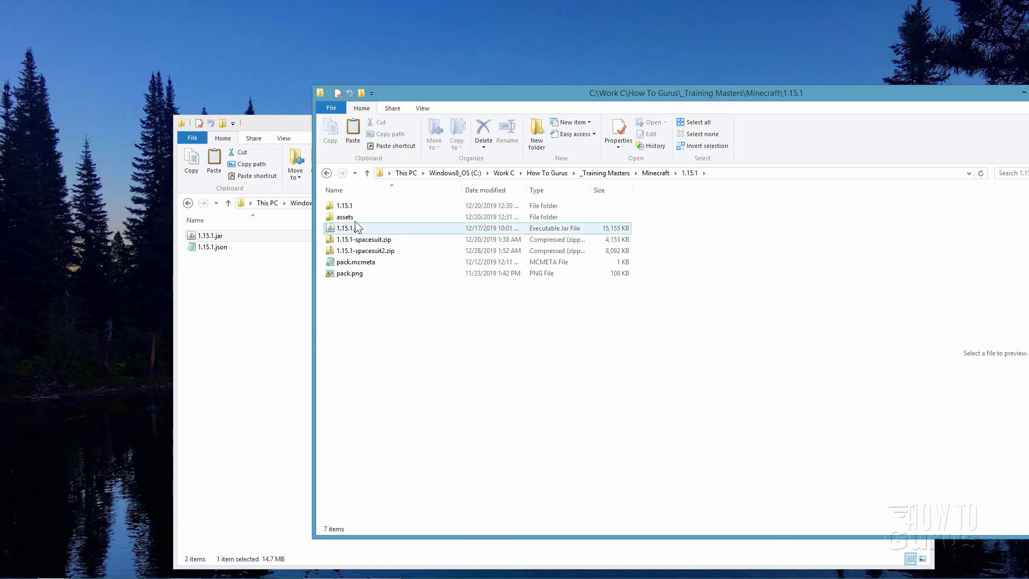
pyautogui.click(343, 217)
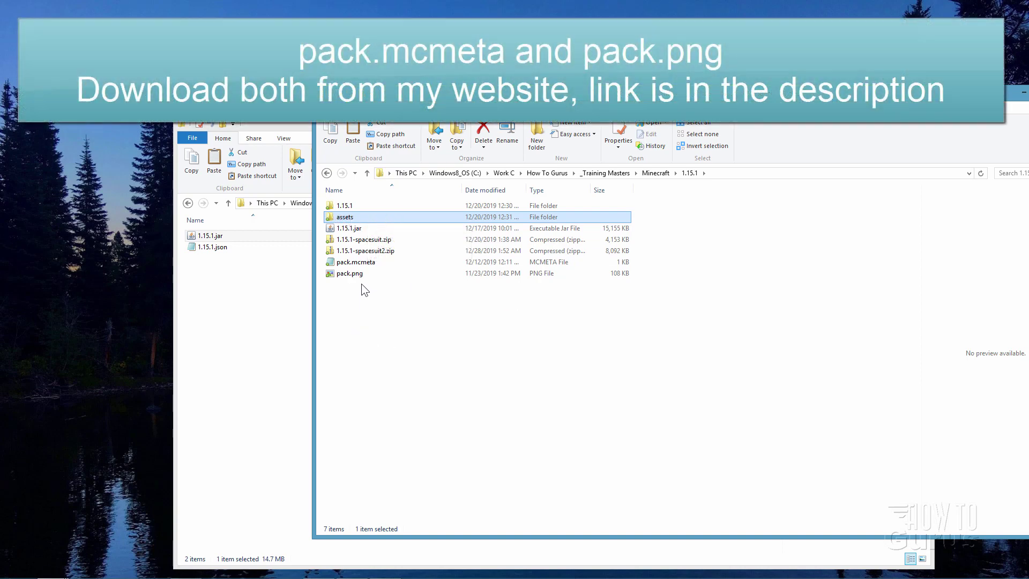
# Step: Open pack.mcmeta in Notepad and keep its pack_format value at 5
pyautogui.doubleClick(336, 262)
pyautogui.moveTo(434, 160); pyautogui.dragTo(431, 171)
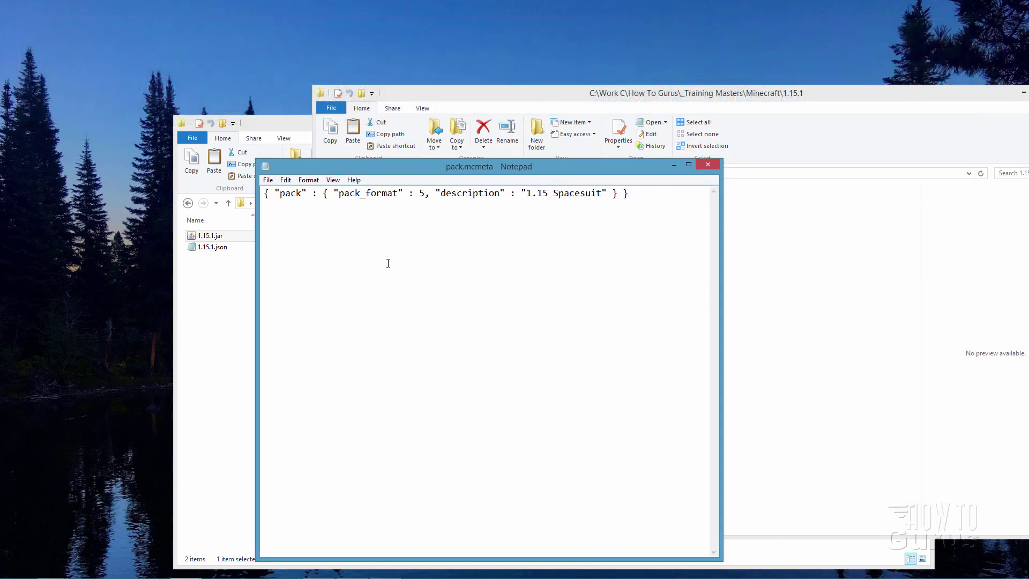
pyautogui.moveTo(303, 195); pyautogui.dragTo(280, 195)
pyautogui.click(297, 194)
pyautogui.moveTo(399, 191); pyautogui.dragTo(338, 193)
pyautogui.click(377, 193)
pyautogui.doubleClick(422, 194)
pyautogui.click(423, 193)
pyautogui.doubleClick(421, 194)
pyautogui.write('5')
# Step: Replace the '1.15 Spacesuit' description with 'Window Pane', save the file and close Notepad
pyautogui.moveTo(601, 192); pyautogui.dragTo(531, 208)
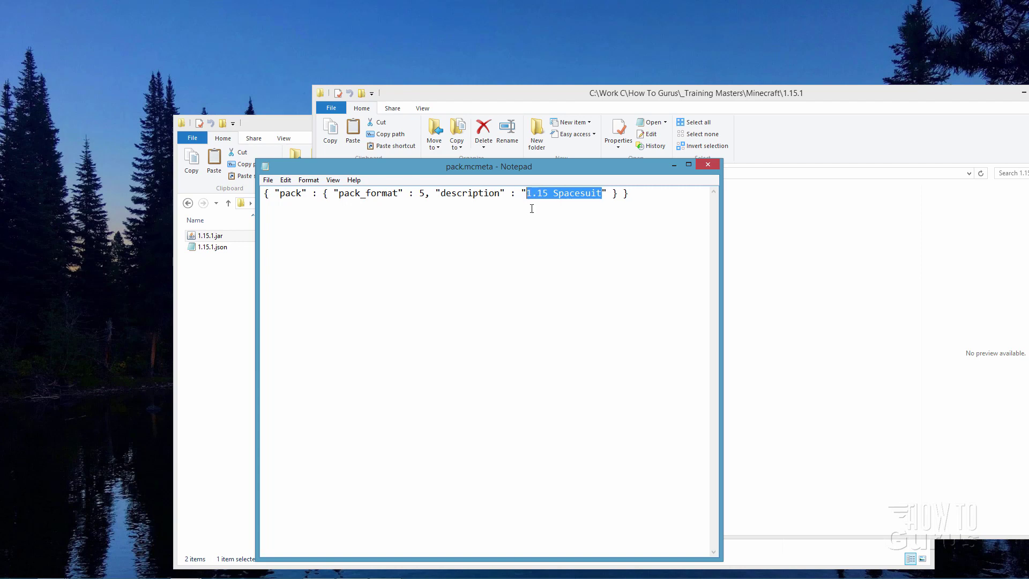
pyautogui.moveTo(570, 169); pyautogui.dragTo(584, 171)
pyautogui.click(574, 196)
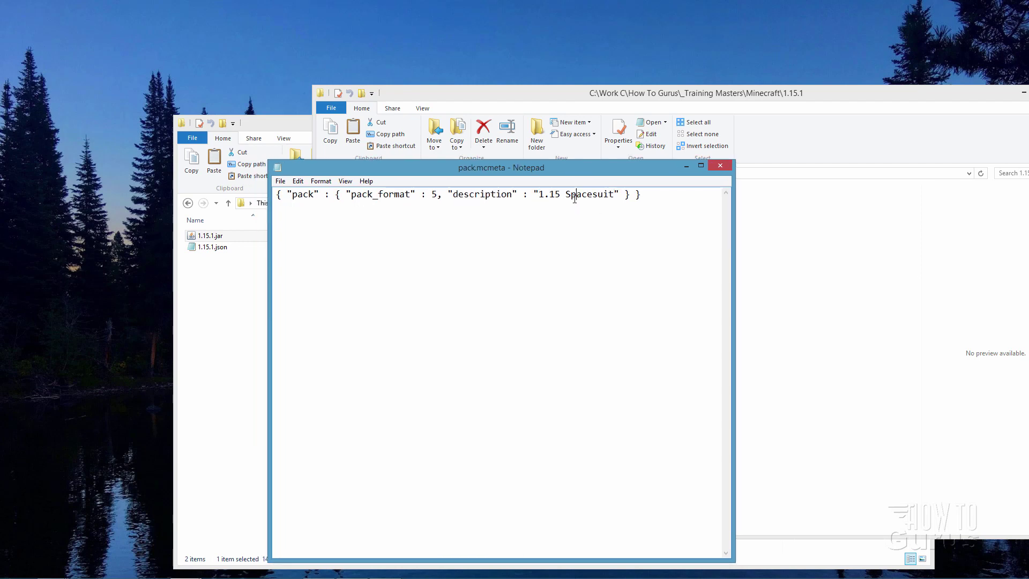
pyautogui.click(613, 195)
pyautogui.press('BackSpace')
pyautogui.press('BackSpace')
pyautogui.press('BackSpace')
pyautogui.press('BackSpace')
pyautogui.press('BackSpace')
pyautogui.press('BackSpace')
pyautogui.press('BackSpace')
pyautogui.press('BackSpace')
pyautogui.press('BackSpace')
pyautogui.press('BackSpace')
pyautogui.press('BackSpace')
pyautogui.press('BackSpace')
pyautogui.press('BackSpace')
pyautogui.press('BackSpace')
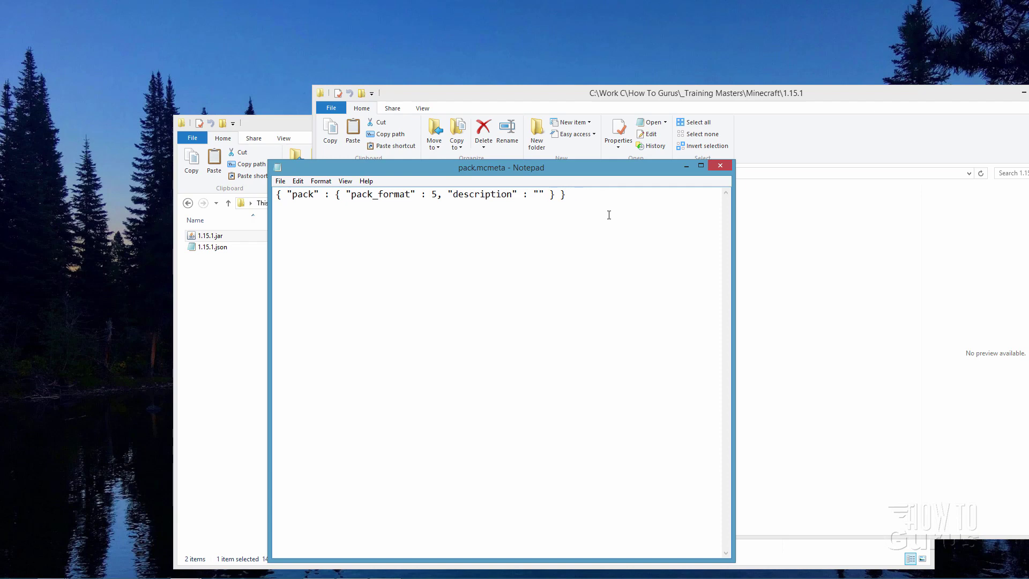
pyautogui.write('Window Pane')
pyautogui.click(280, 181)
pyautogui.click(288, 216)
pyautogui.click(719, 167)
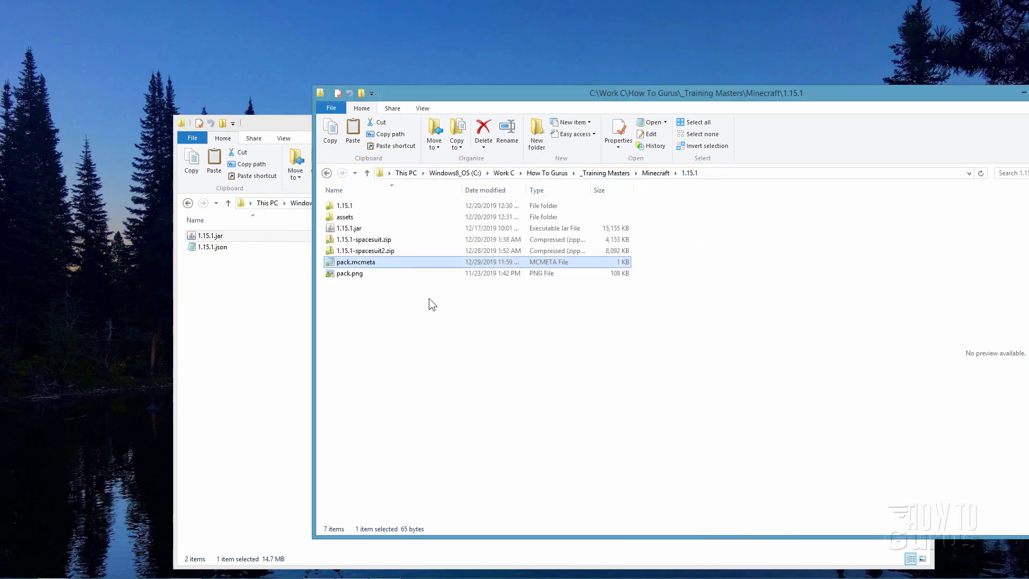
# Step: Select pack.png to preview its 256 x 256 astronaut image
pyautogui.click(347, 273)
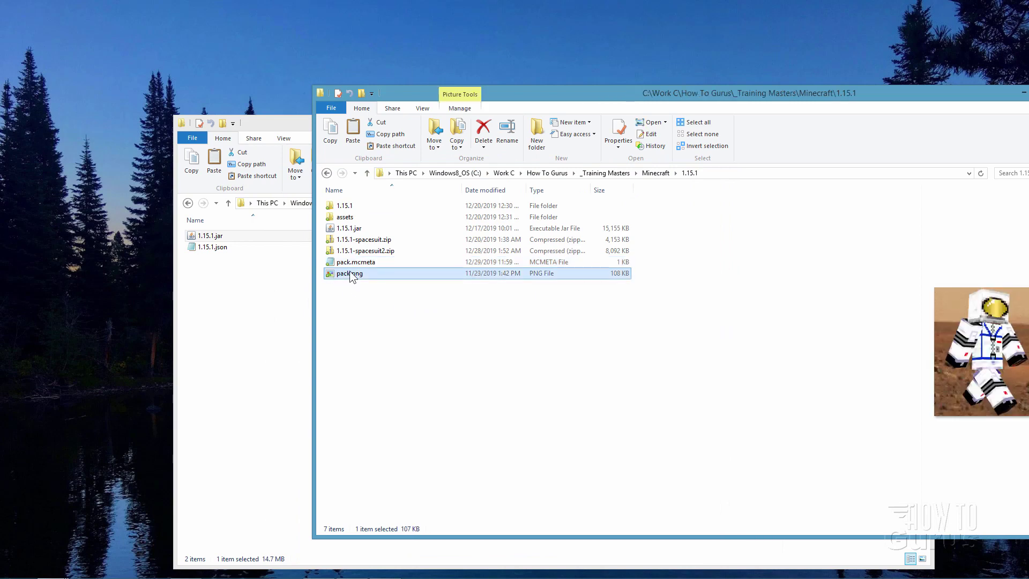
pyautogui.moveTo(577, 94); pyautogui.dragTo(470, 98)
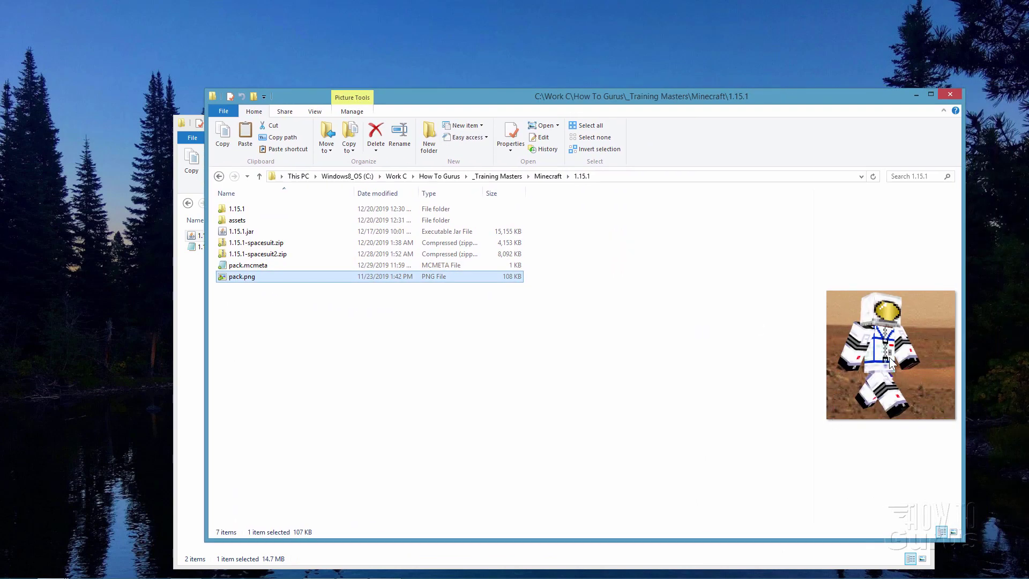
pyautogui.moveTo(237, 284)
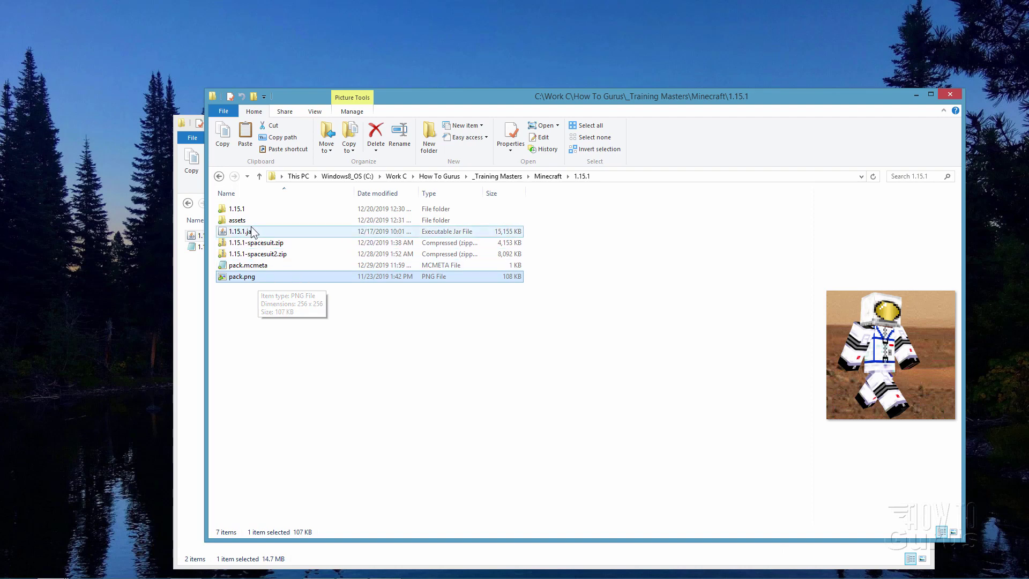
# Step: Navigate through assets, minecraft and textures into the block texture folder
pyautogui.click(233, 222)
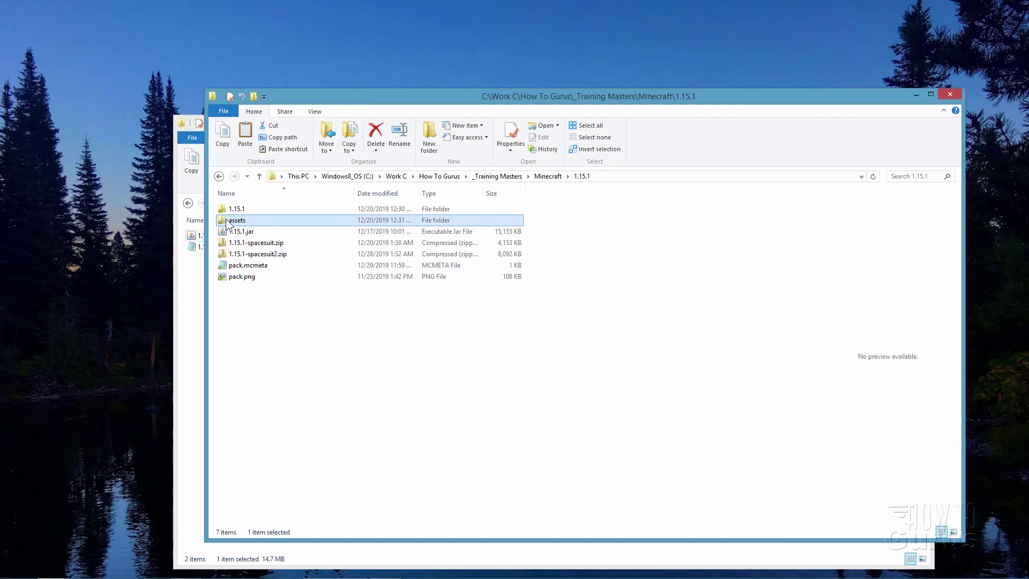
pyautogui.doubleClick(232, 223)
pyautogui.click(247, 209)
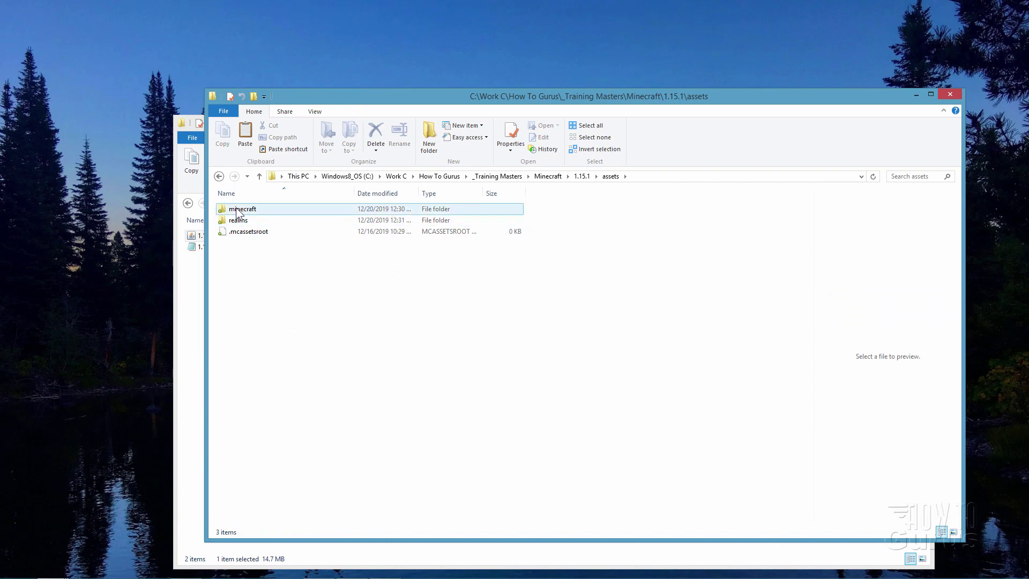
pyautogui.doubleClick(246, 209)
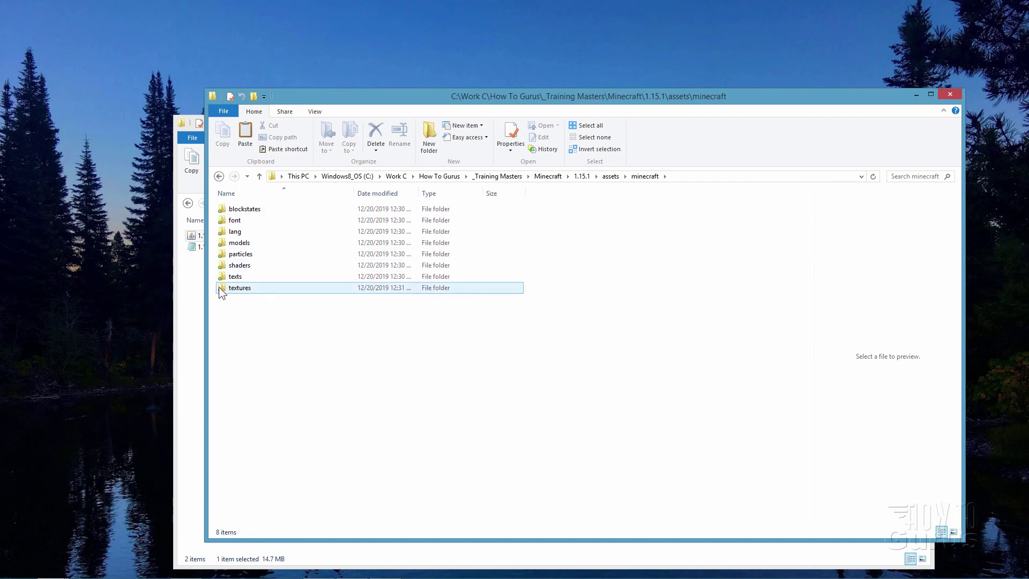
pyautogui.doubleClick(234, 290)
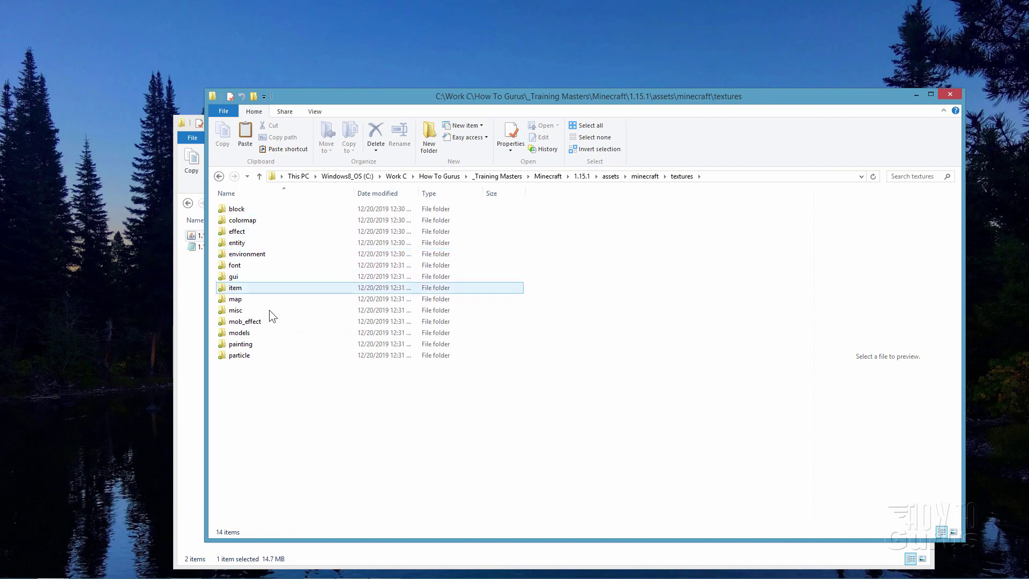
pyautogui.click(371, 246)
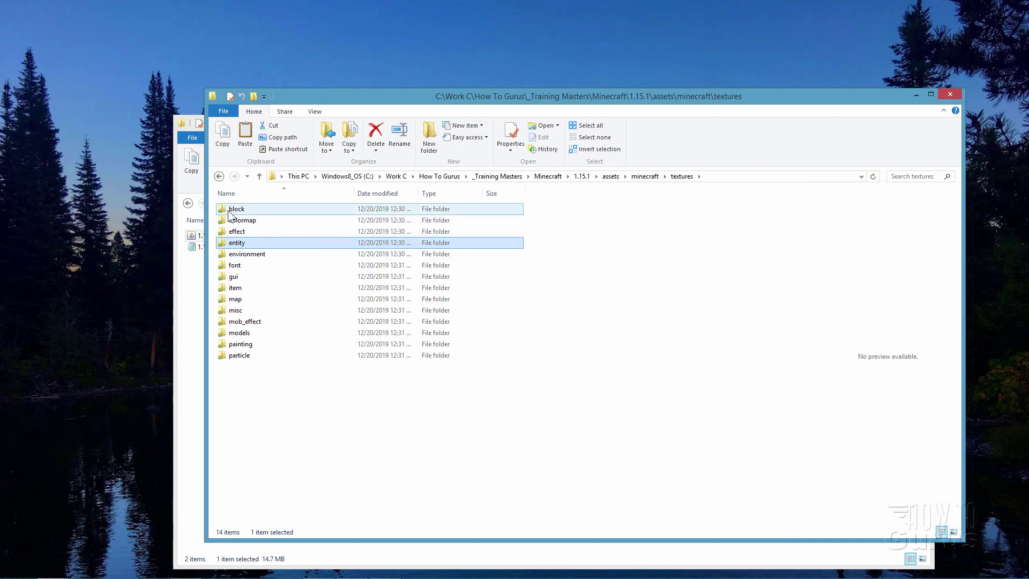
pyautogui.doubleClick(230, 210)
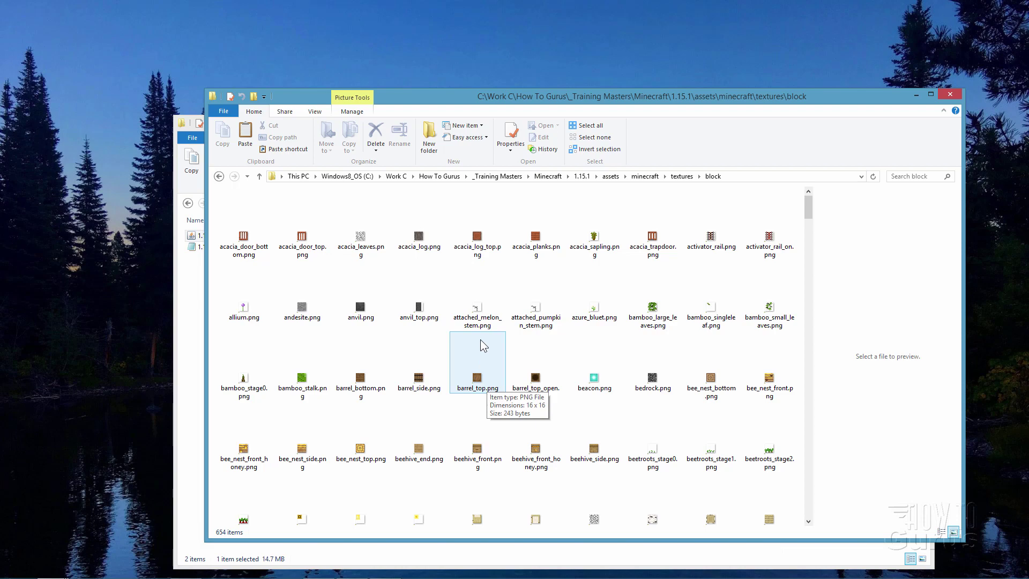
# Step: Scroll through the block textures to locate magenta_stained_glass.png for Photoshop Elements
pyautogui.scroll(-10, 480, 345)
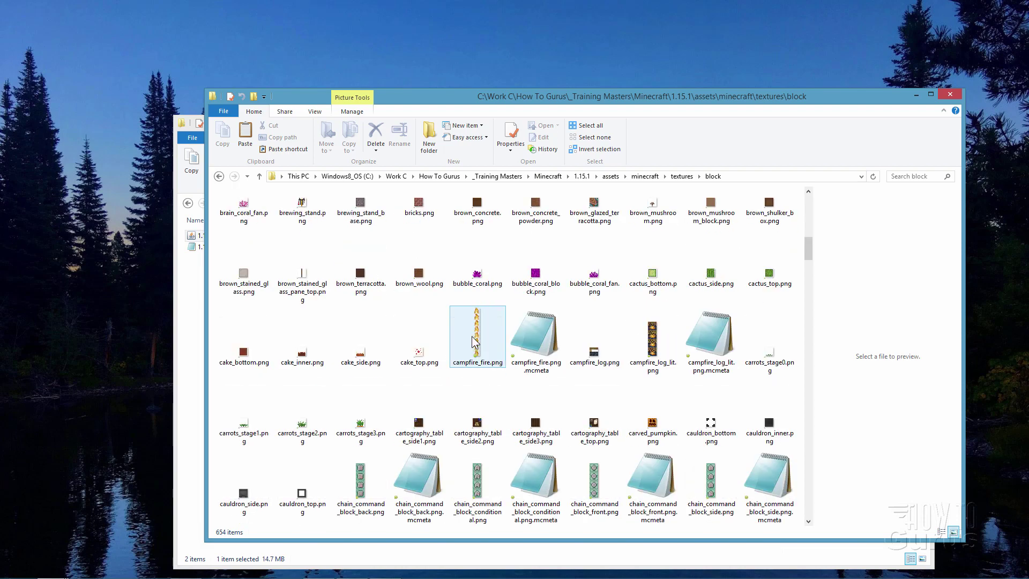
pyautogui.scroll(-10, 472, 341)
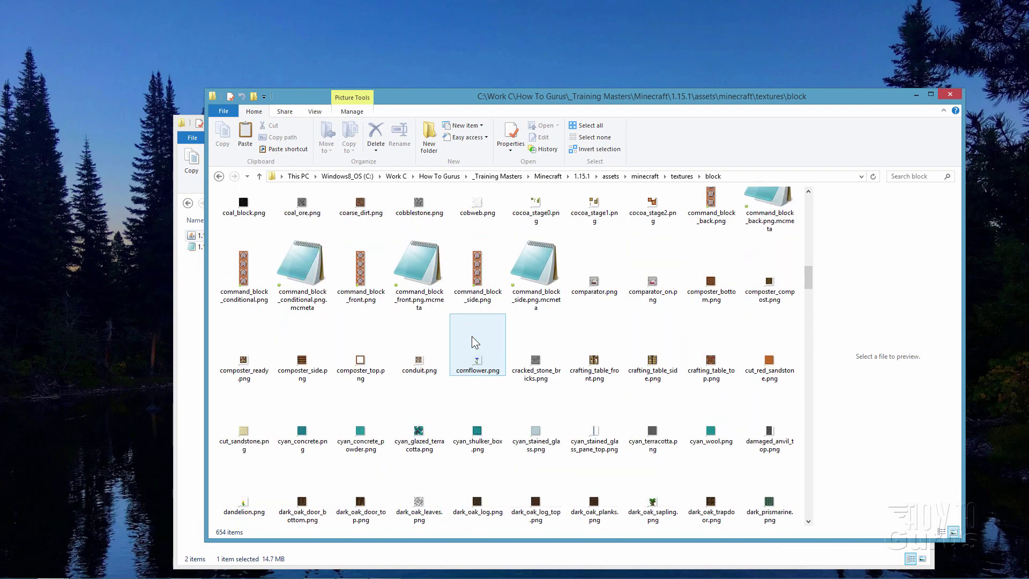
pyautogui.scroll(-10, 472, 341)
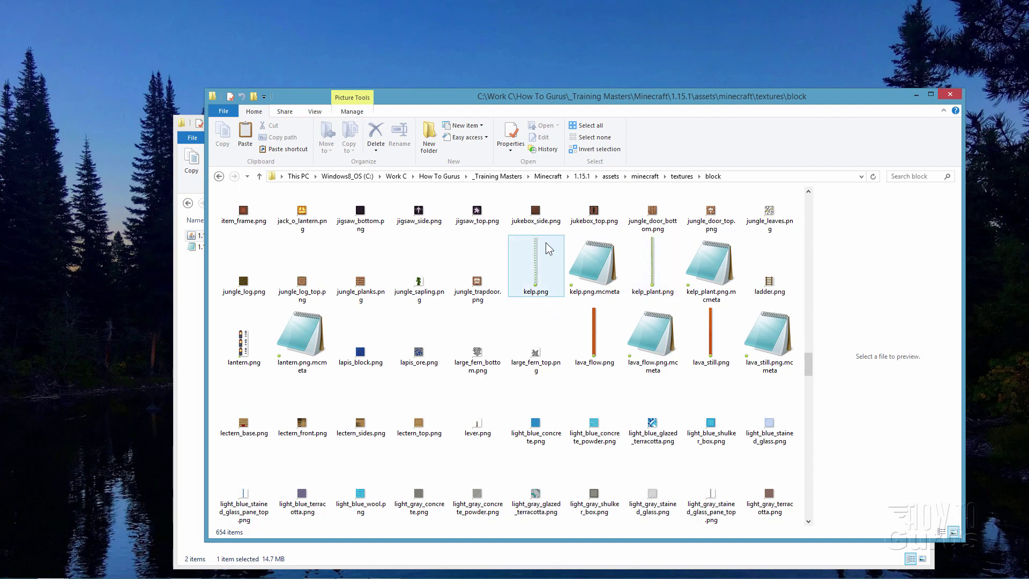
pyautogui.moveTo(542, 252)
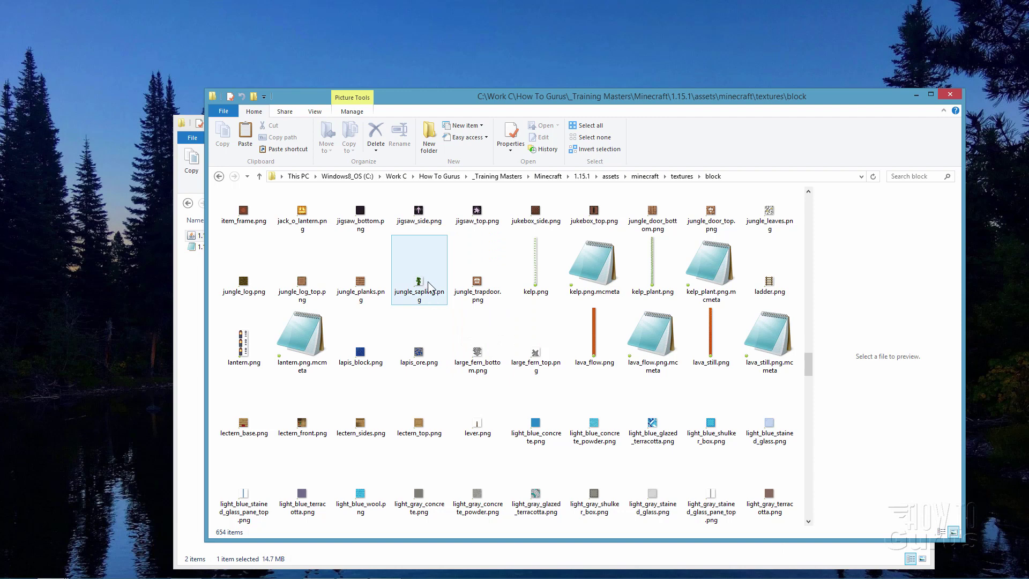
pyautogui.moveTo(416, 286)
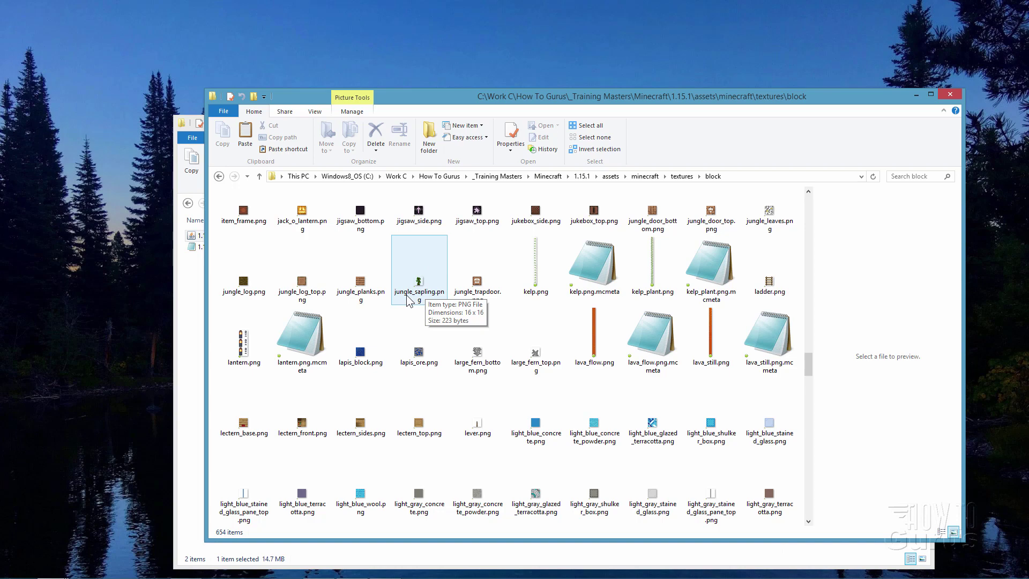
pyautogui.scroll(-3, 407, 332)
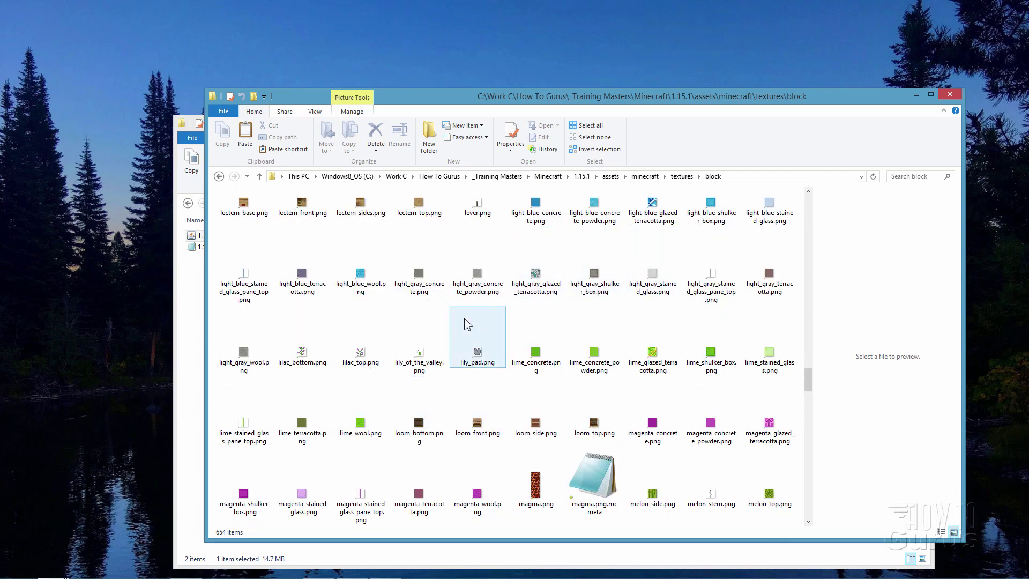
pyautogui.scroll(-3, 464, 318)
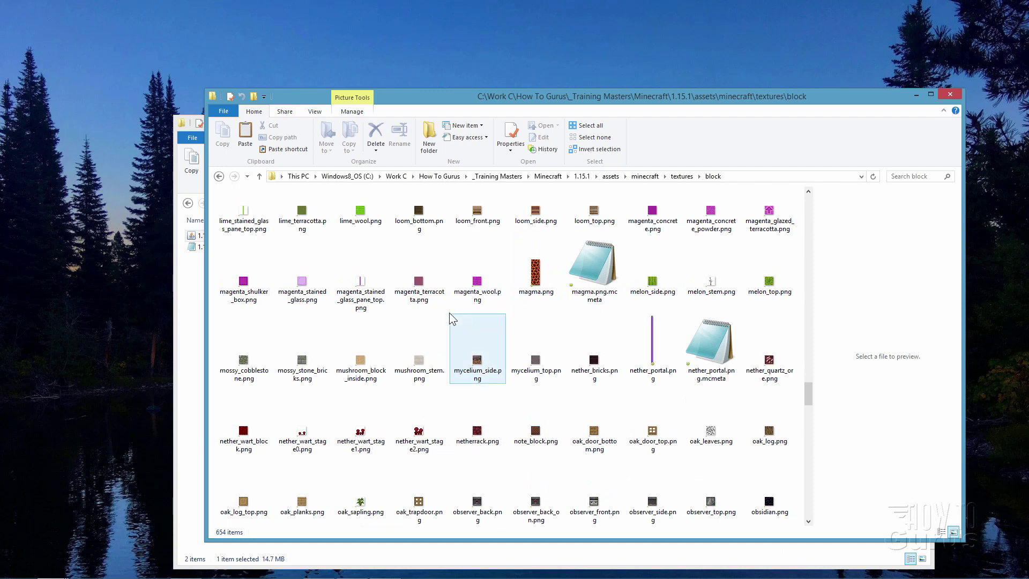
pyautogui.moveTo(309, 300)
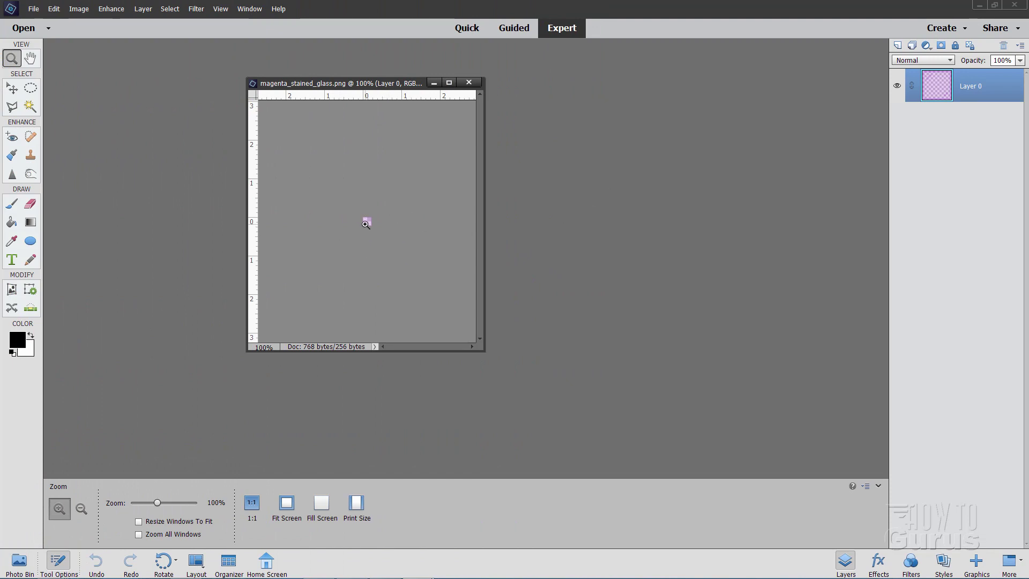
# Step: Zoom in on the 16x16 magenta texture to 3200%
pyautogui.click(370, 224)
pyautogui.click(369, 223)
pyautogui.click(368, 223)
pyautogui.click(369, 223)
pyautogui.click(369, 223)
pyautogui.click(368, 223)
pyautogui.click(369, 223)
pyautogui.click(369, 223)
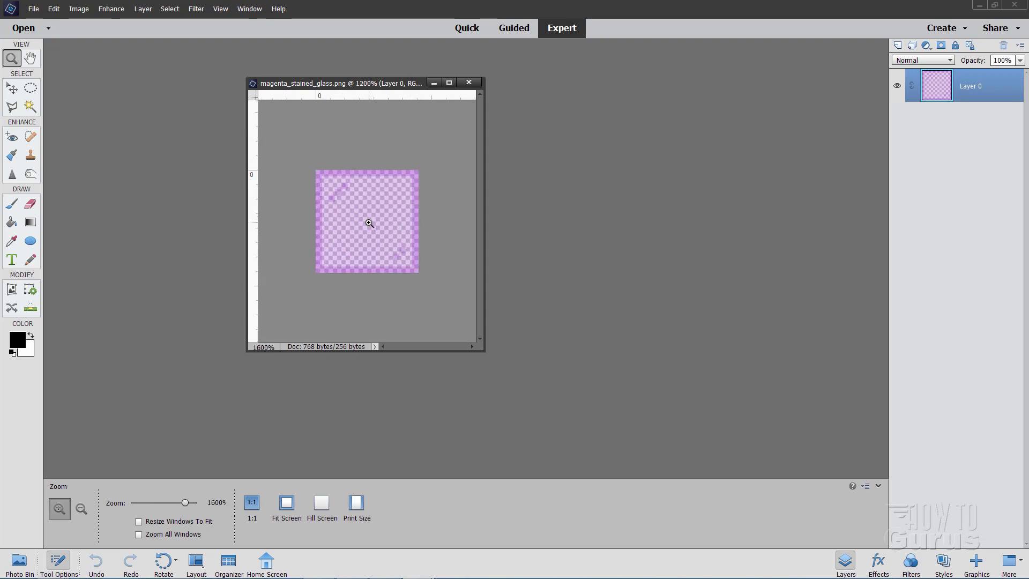
pyautogui.click(369, 223)
pyautogui.click(369, 222)
# Step: Enlarge the document window to show the whole image, then add an empty Layer 1 above Layer 0
pyautogui.moveTo(481, 349); pyautogui.dragTo(632, 445)
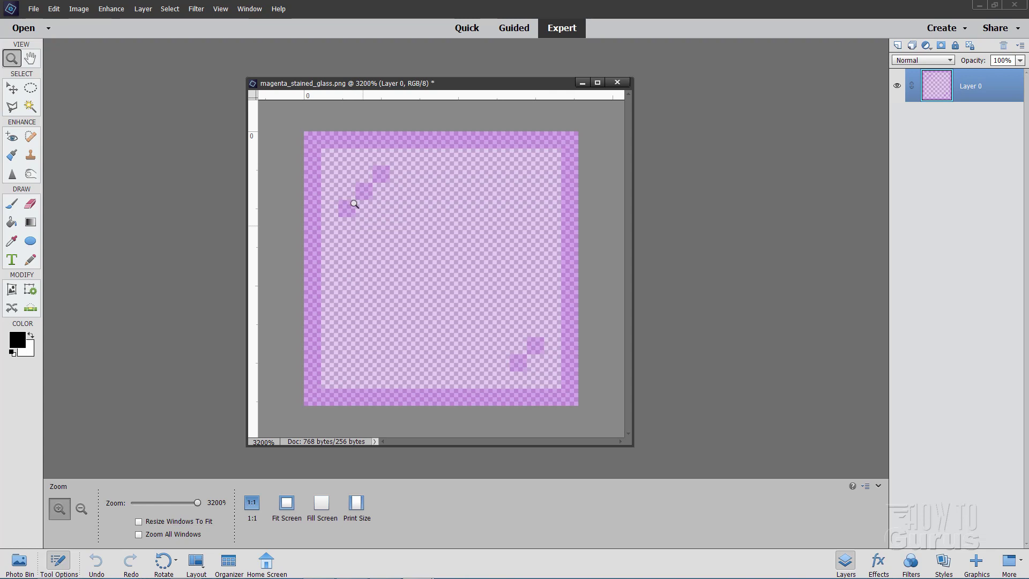
pyautogui.click(13, 89)
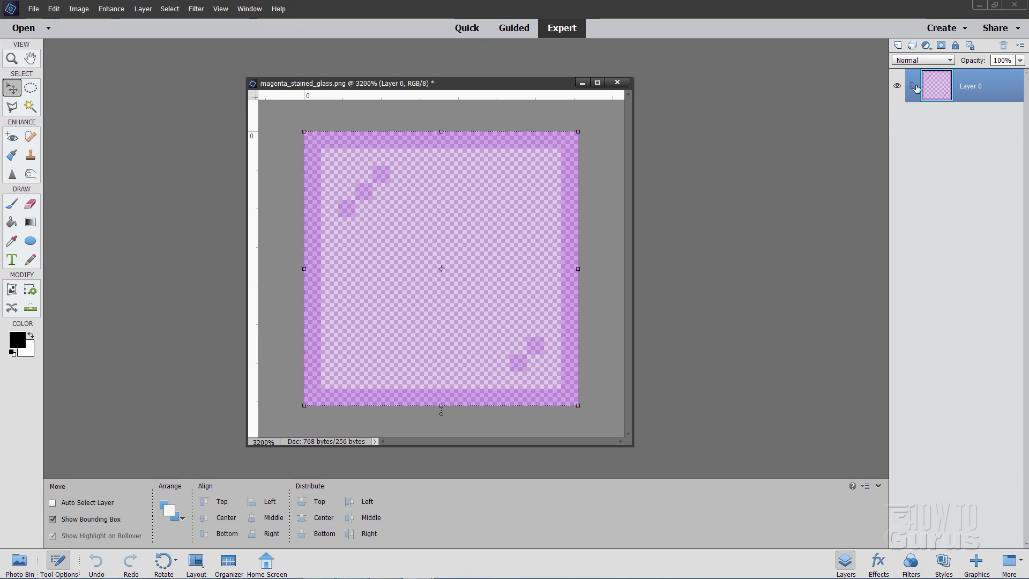
pyautogui.click(897, 45)
# Step: Hide the magenta Layer 0 and switch to the Pencil tool
pyautogui.click(896, 119)
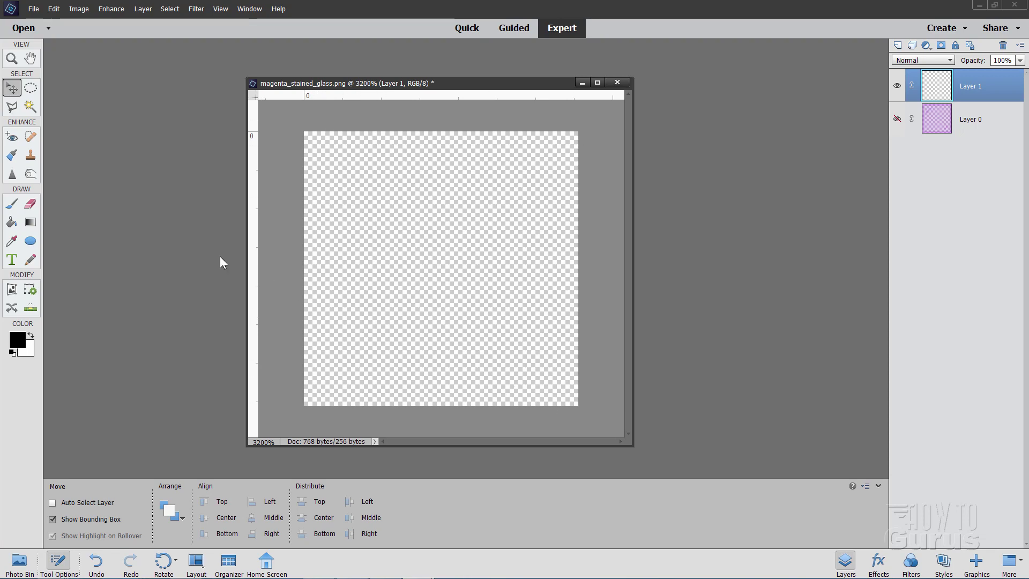
pyautogui.click(12, 207)
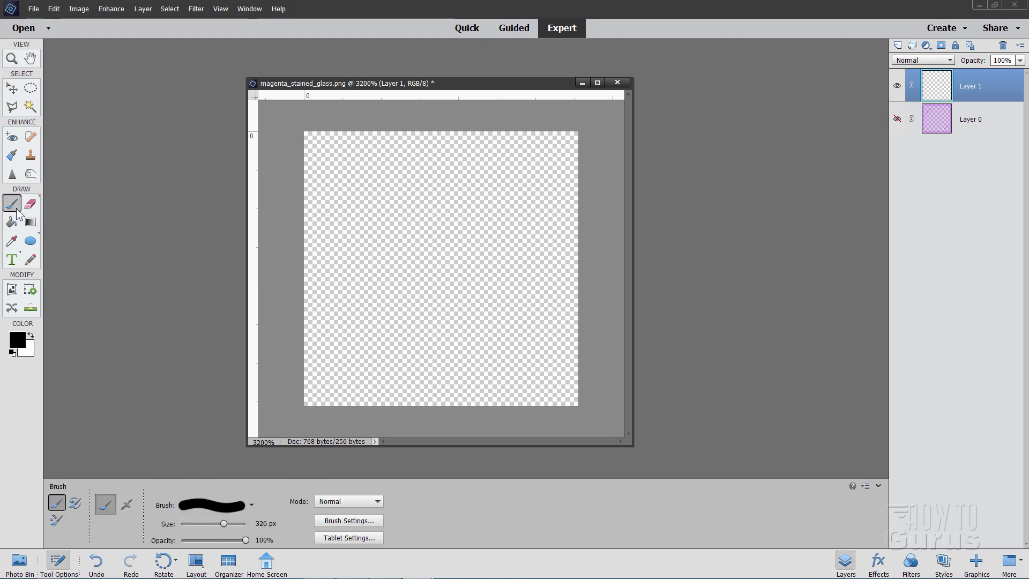
pyautogui.click(251, 506)
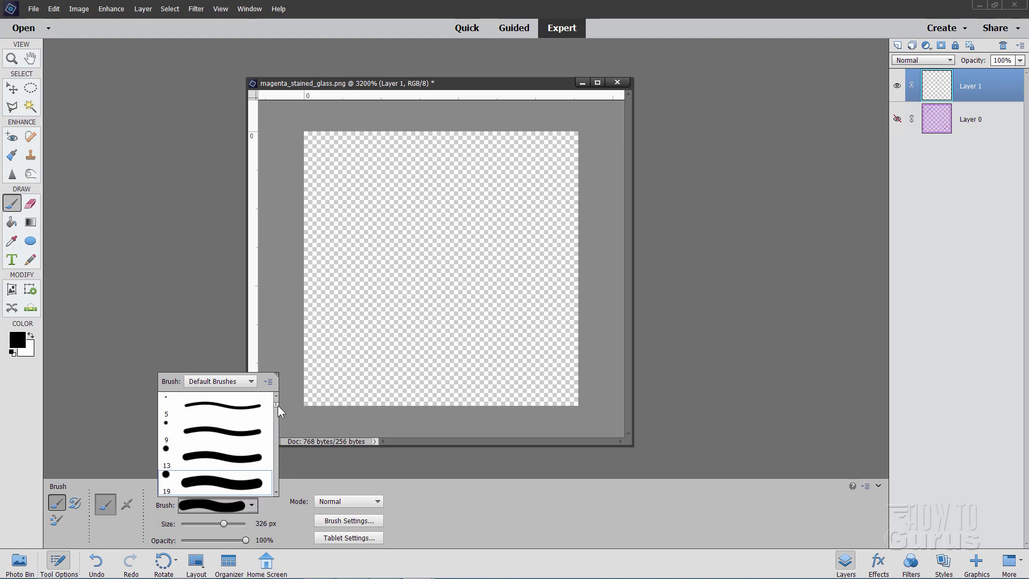
pyautogui.click(30, 261)
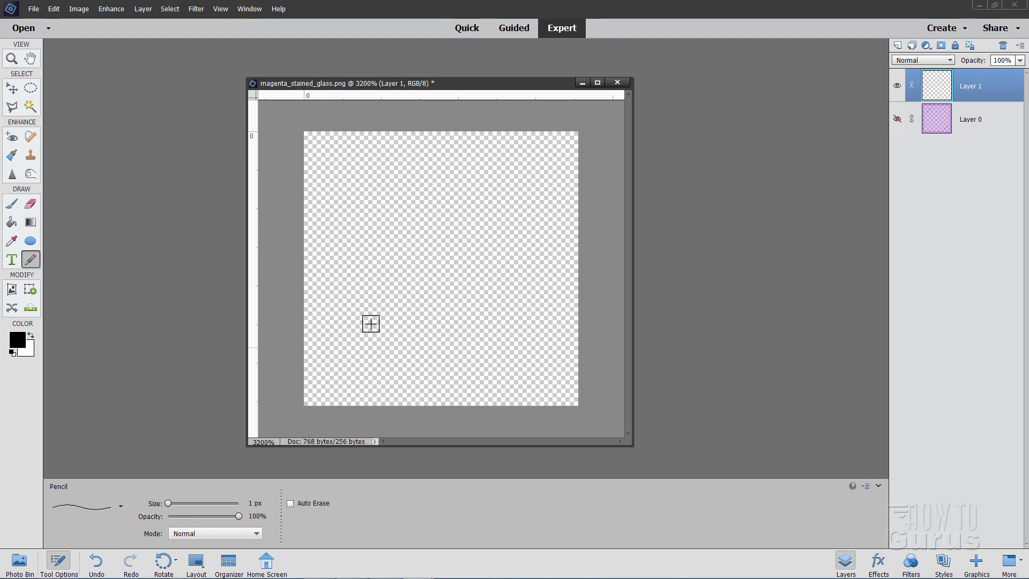
# Step: Set the pencil size to 1 px and set the foreground colour's hue to 23 degrees
pyautogui.click(253, 503)
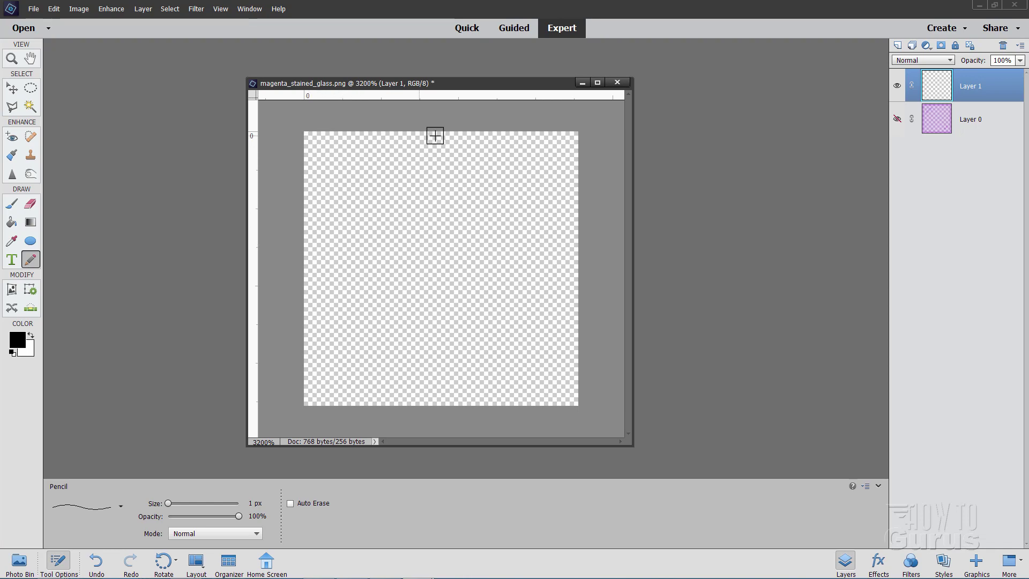
pyautogui.click(19, 344)
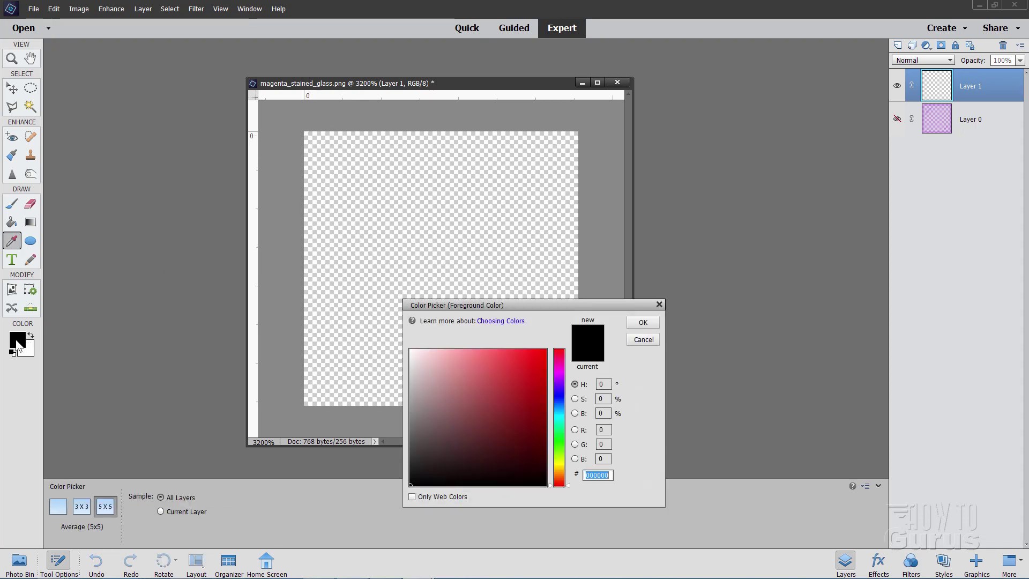
pyautogui.click(560, 477)
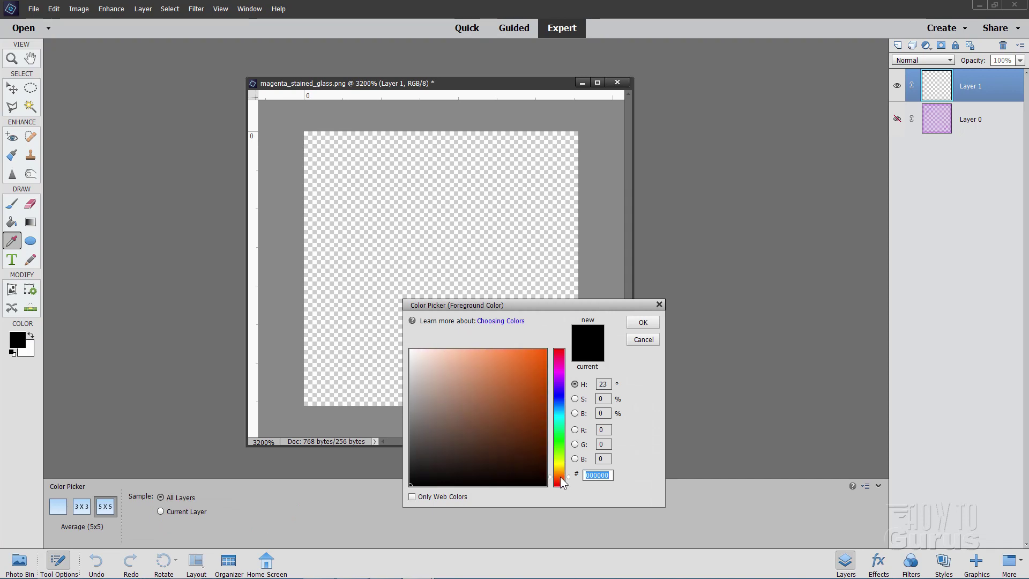